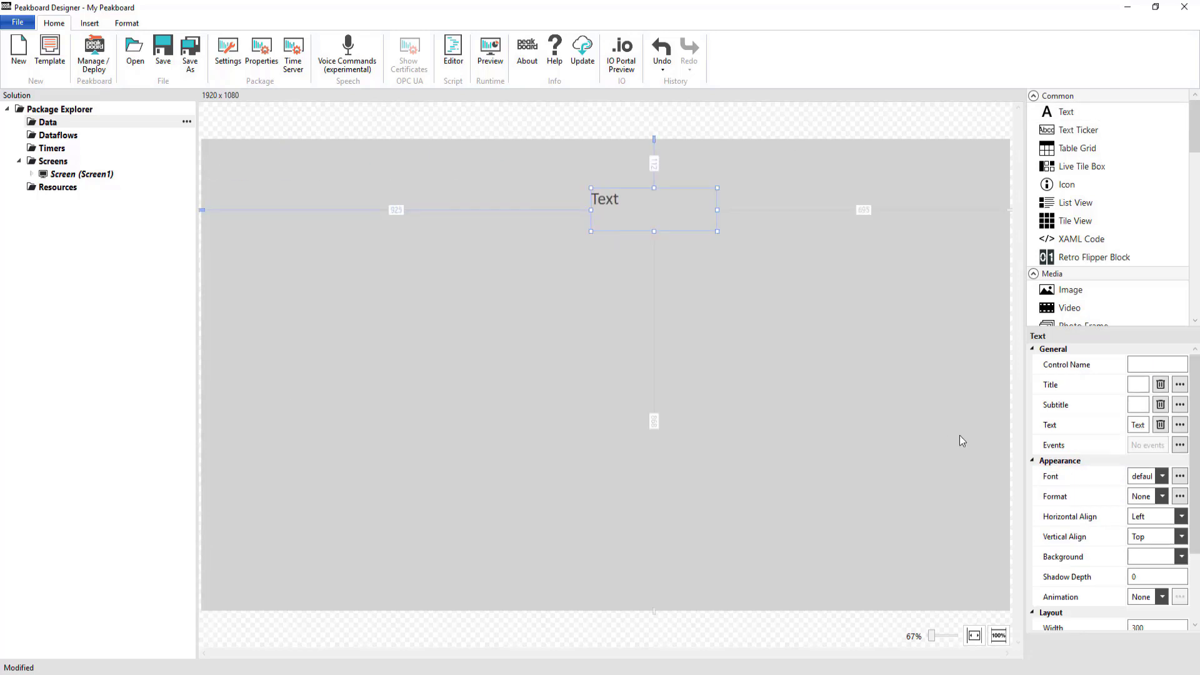
Step: Set the text box's width to 1455, height to 290, top to 20 and left to 445
{"action": "scroll", "coordinate": [1112, 469], "scroll_direction": "down", "scroll_amount": 5}
{"action": "left_click", "coordinate": [1161, 534]}
{"action": "type", "text": "1455"}
{"action": "key", "text": "Tab"}
{"action": "type", "text": "290"}
{"action": "key", "text": "Tab"}
{"action": "type", "text": "20"}
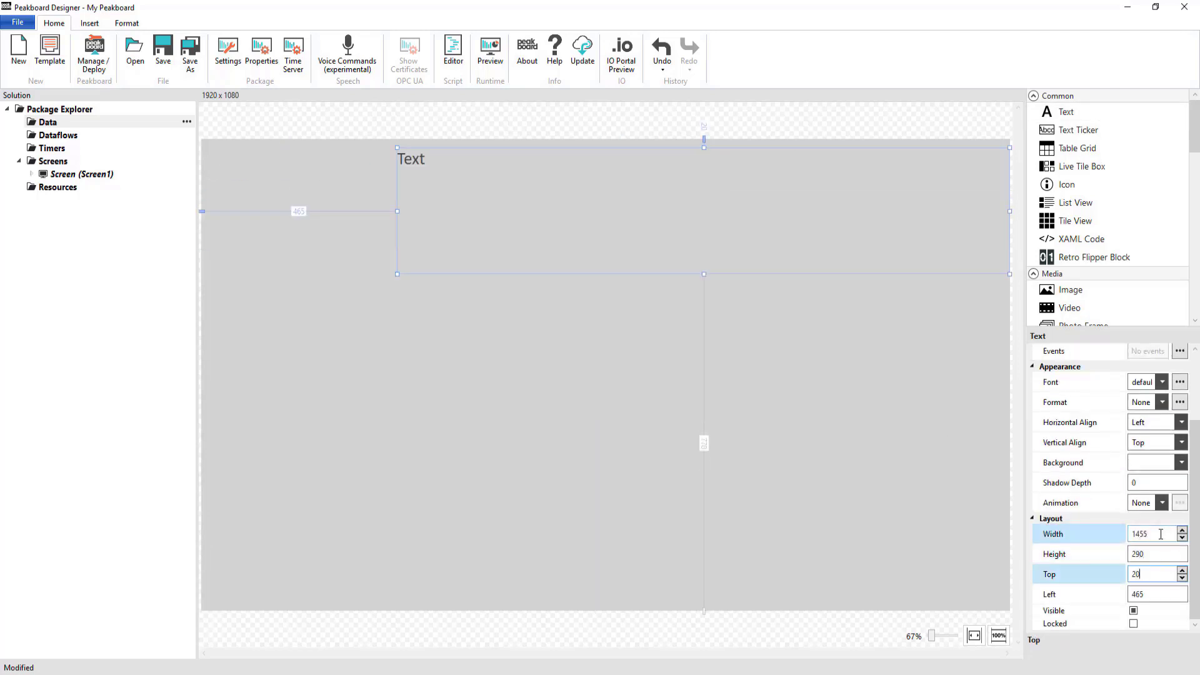
{"action": "key", "text": "Tab"}
{"action": "type", "text": "445"}
Step: Give the text box a white background, stretched vertical alignment, centred horizontal alignment and a header font
{"action": "left_click", "coordinate": [1152, 461]}
{"action": "left_click", "coordinate": [1152, 459]}
{"action": "left_click", "coordinate": [1153, 442]}
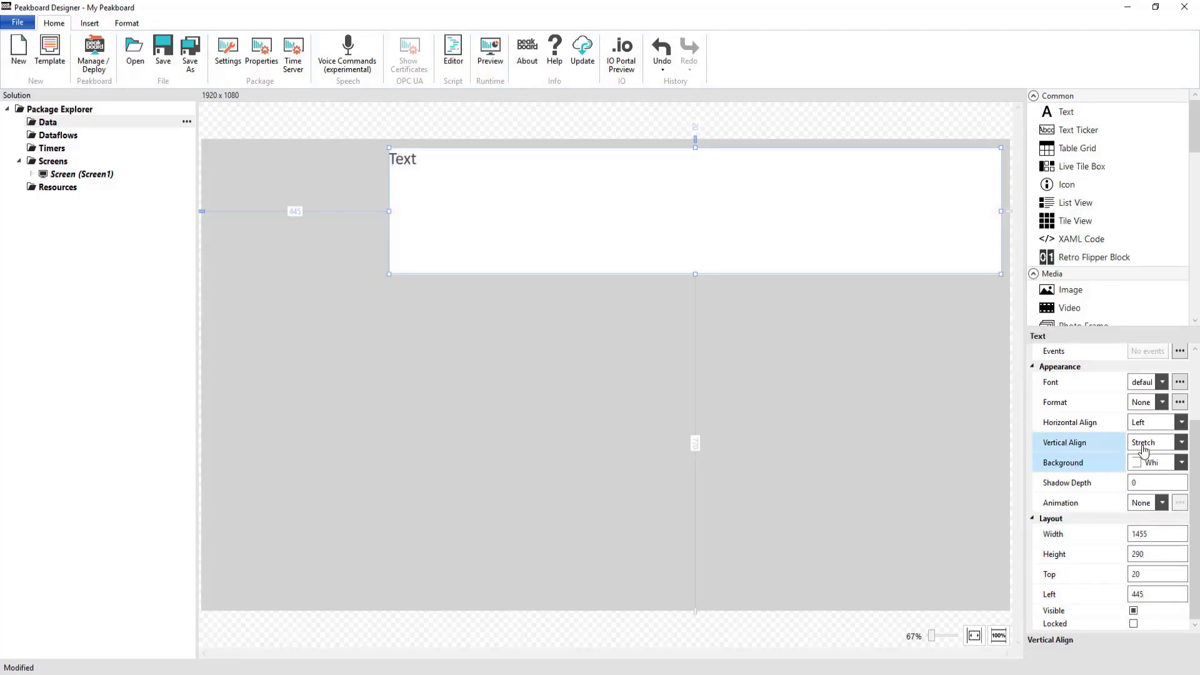
{"action": "left_click", "coordinate": [1150, 498]}
{"action": "left_click", "coordinate": [1152, 422]}
{"action": "left_click", "coordinate": [1150, 450]}
{"action": "left_click", "coordinate": [1161, 382]}
{"action": "left_click", "coordinate": [1156, 457]}
Step: Replace the box's text with "Deliveries" and give it the title "Packaging Station 3"
{"action": "scroll", "coordinate": [1156, 457], "scroll_direction": "up", "scroll_amount": 1}
{"action": "left_click", "coordinate": [1137, 424]}
{"action": "key", "text": "BackSpace"}
{"action": "key", "text": "BackSpace"}
{"action": "key", "text": "BackSpace"}
{"action": "key", "text": "BackSpace"}
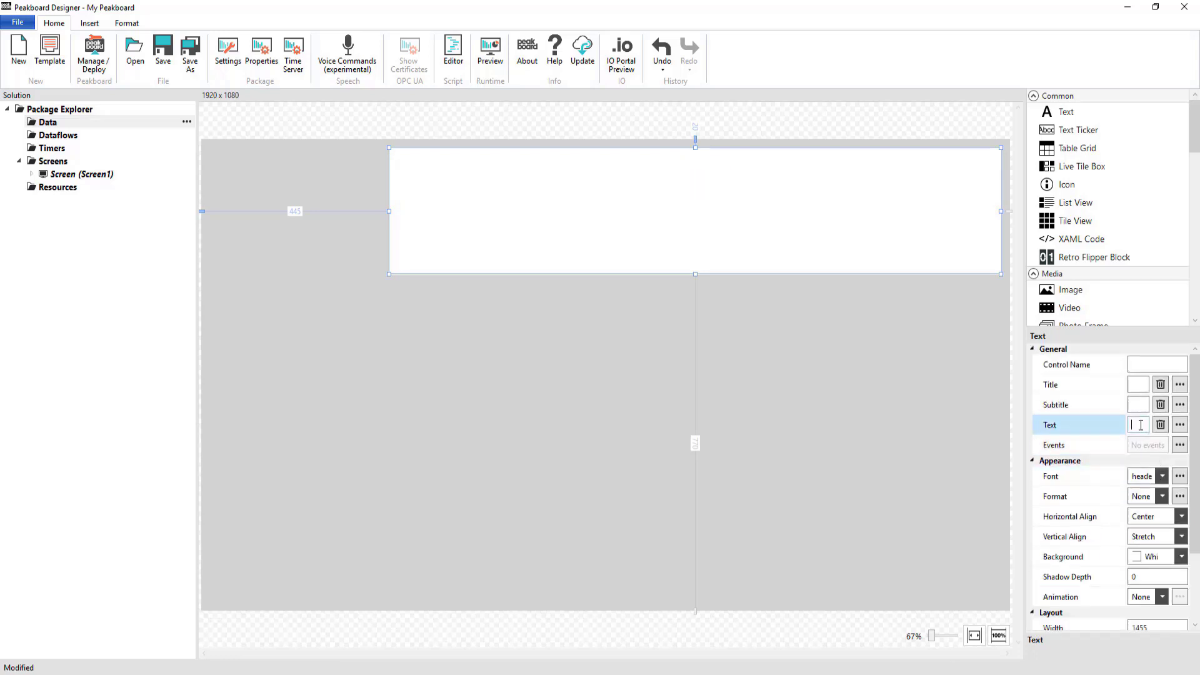
{"action": "type", "text": "Deliveries"}
{"action": "left_click", "coordinate": [1137, 385]}
{"action": "type", "text": "Packaging Station 3"}
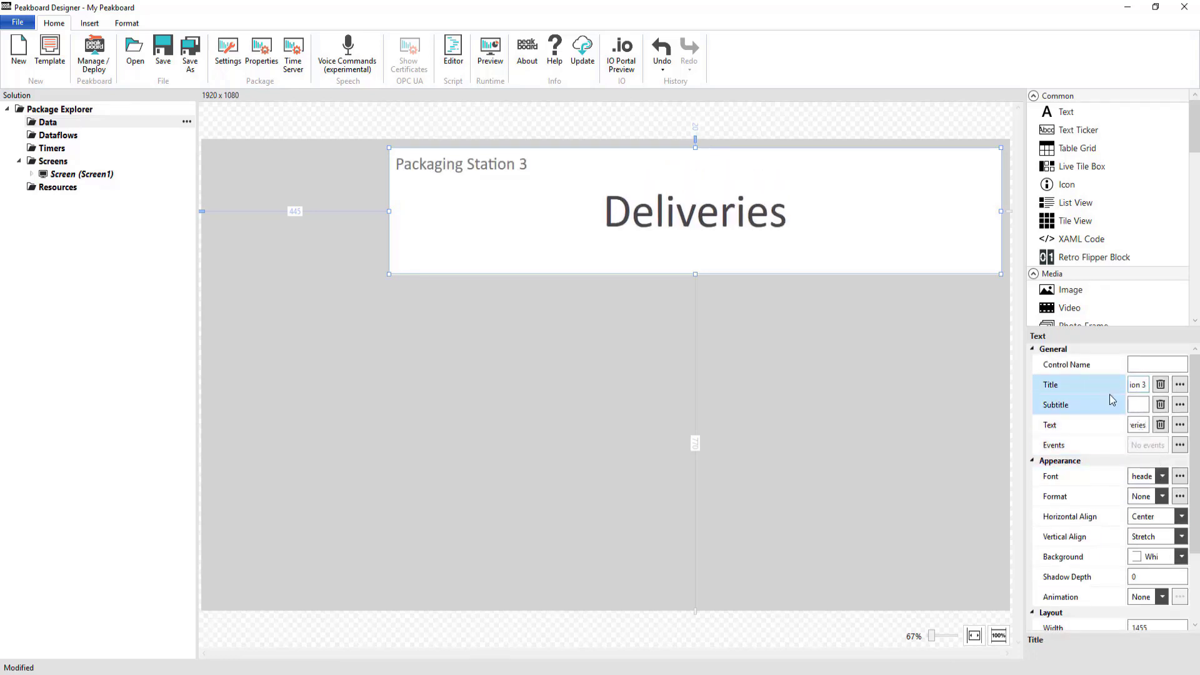
{"action": "scroll", "coordinate": [1181, 481], "scroll_direction": "down", "scroll_amount": 2}
{"action": "left_click", "coordinate": [935, 393]}
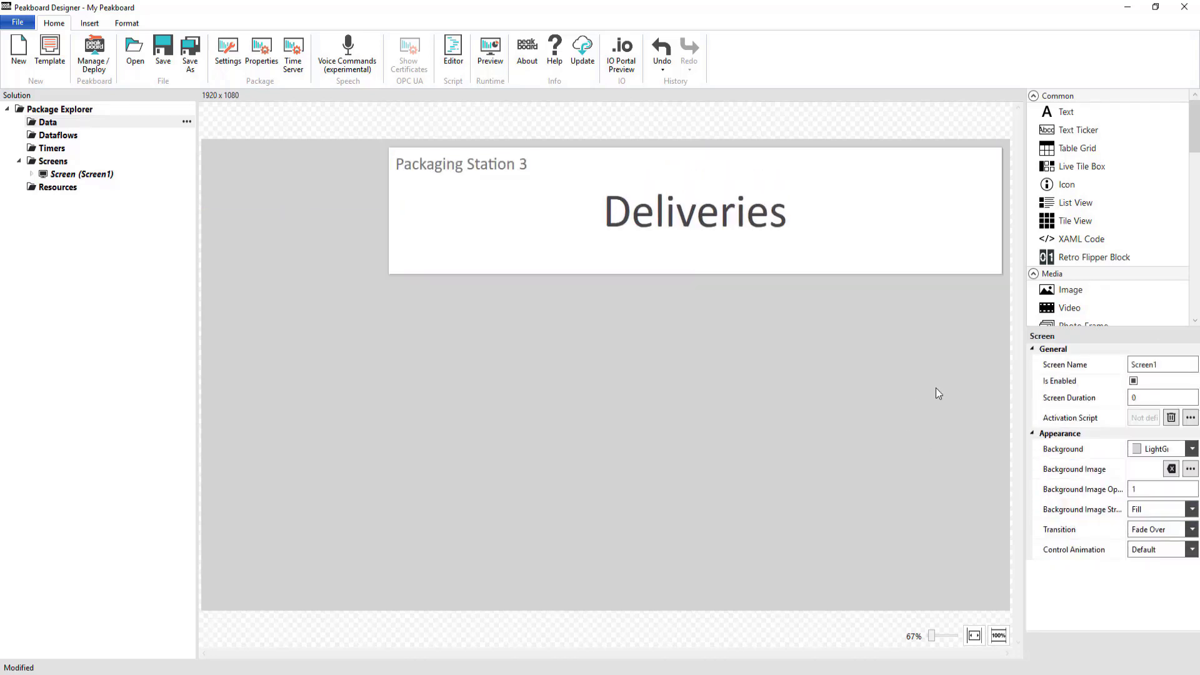
Step: Add a rectangle with width 410, height 290, top 20 and left 20
{"action": "scroll", "coordinate": [1075, 237], "scroll_direction": "down", "scroll_amount": 3}
{"action": "double_click", "coordinate": [1077, 234]}
{"action": "double_click", "coordinate": [1154, 537]}
{"action": "type", "text": "410"}
{"action": "key", "text": "Tab"}
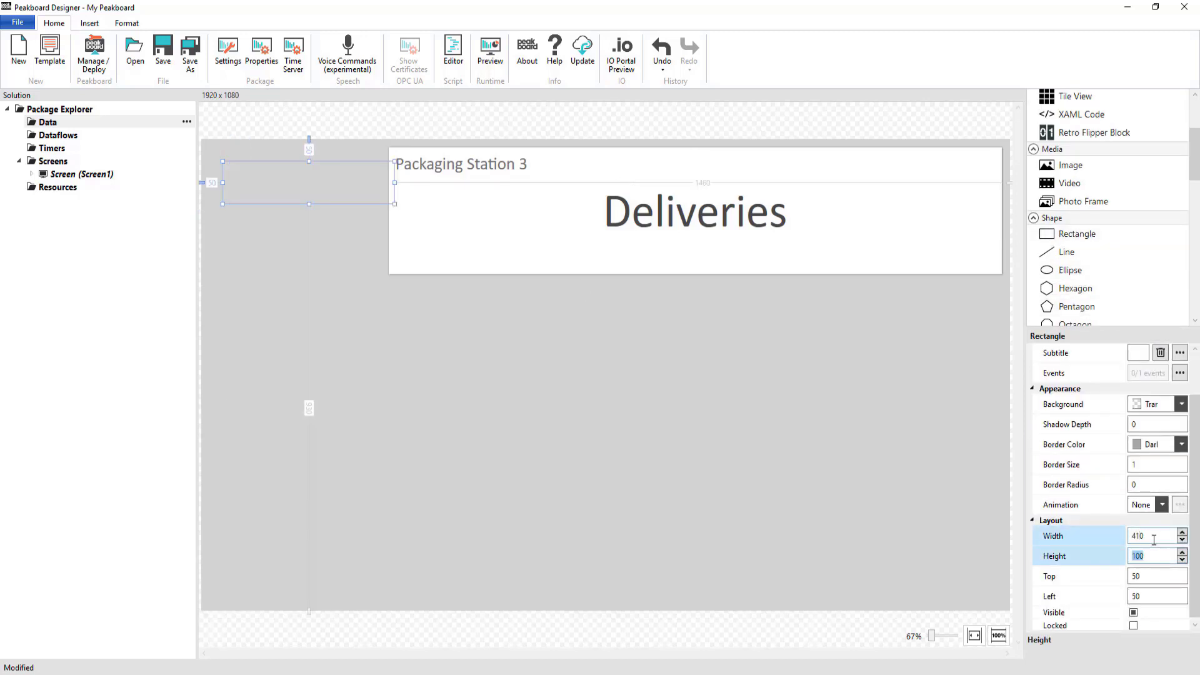
{"action": "type", "text": "290"}
{"action": "key", "text": "Tab"}
{"action": "type", "text": "20"}
{"action": "key", "text": "Tab"}
{"action": "type", "text": "20"}
Step: Set the rectangle's shadow depth to 1, its border size to 0 and its background to steel blue
{"action": "left_click", "coordinate": [1156, 424]}
{"action": "type", "text": "1"}
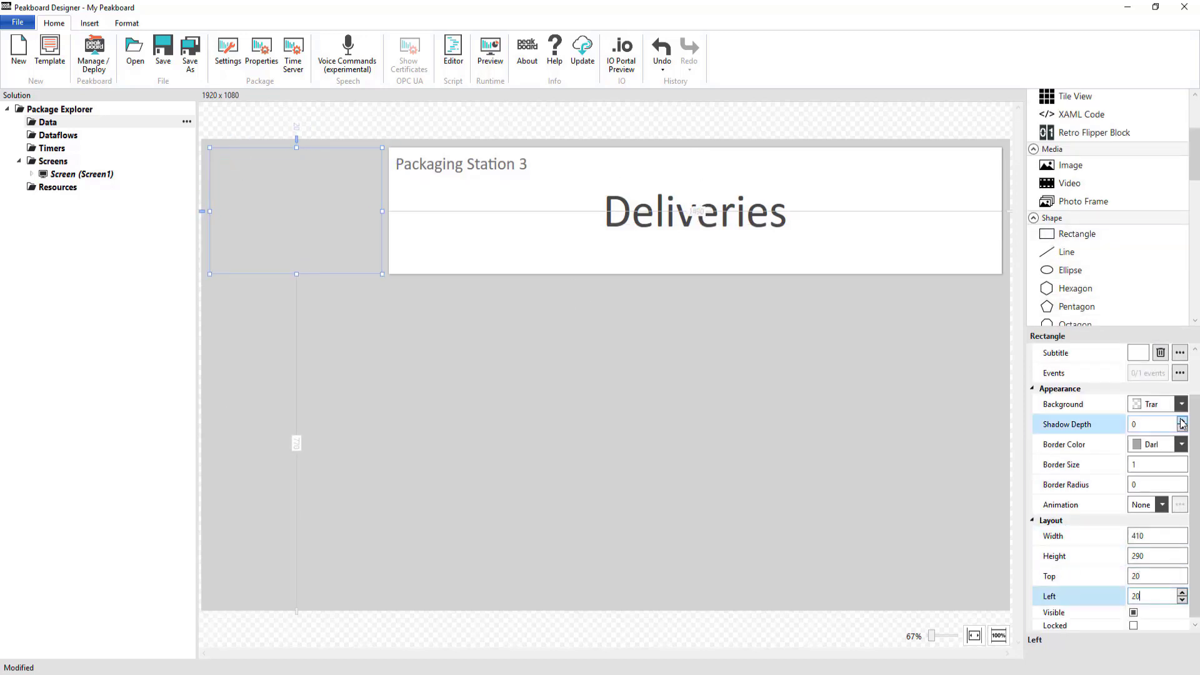
{"action": "left_click", "coordinate": [1156, 465]}
{"action": "type", "text": "0"}
{"action": "left_click", "coordinate": [1181, 404]}
{"action": "left_click", "coordinate": [1025, 557]}
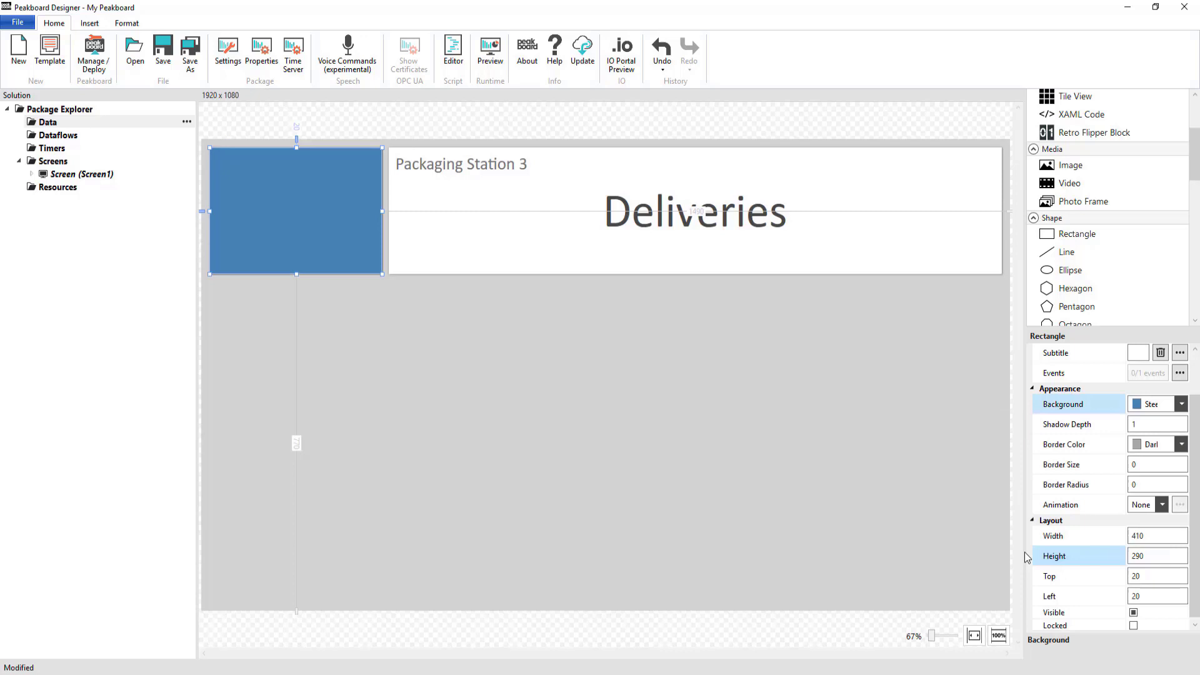
Step: Add the image ACME Logo.png and centre it over the blue rectangle
{"action": "left_click", "coordinate": [759, 471]}
{"action": "left_click_drag", "start_coordinate": [245, 334], "coordinate": [294, 225]}
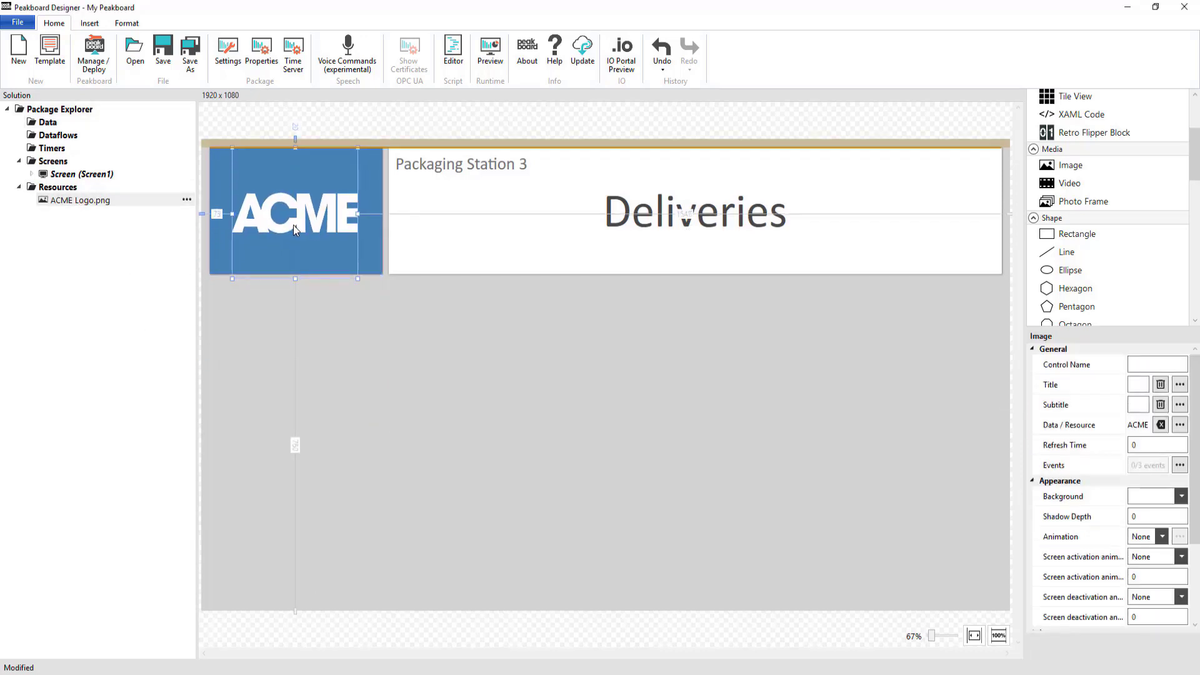
{"action": "left_click", "coordinate": [469, 305]}
Step: Add a Time data source named "Date" with the format dd.MM.yyyy
{"action": "right_click", "coordinate": [44, 123]}
{"action": "mouse_move", "coordinate": [94, 159]}
{"action": "left_click", "coordinate": [181, 158]}
{"action": "type", "text": "Date"}
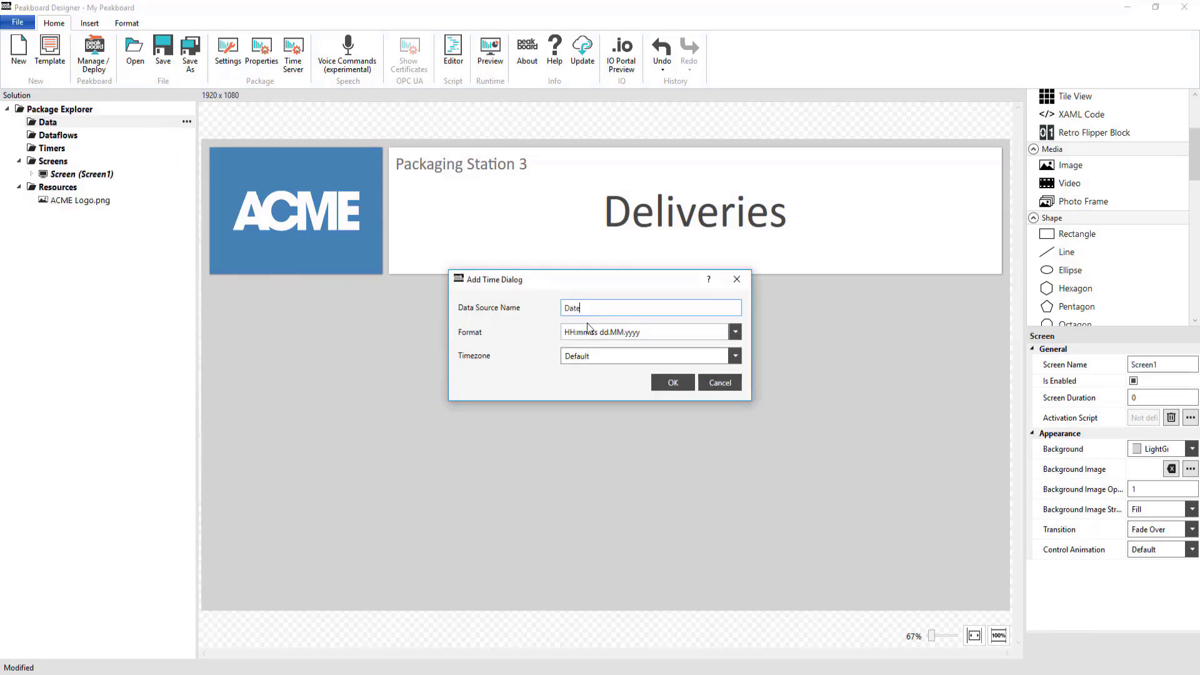
{"action": "left_click_drag", "start_coordinate": [565, 332], "coordinate": [600, 332]}
{"action": "key", "text": "BackSpace"}
{"action": "left_click", "coordinate": [672, 382]}
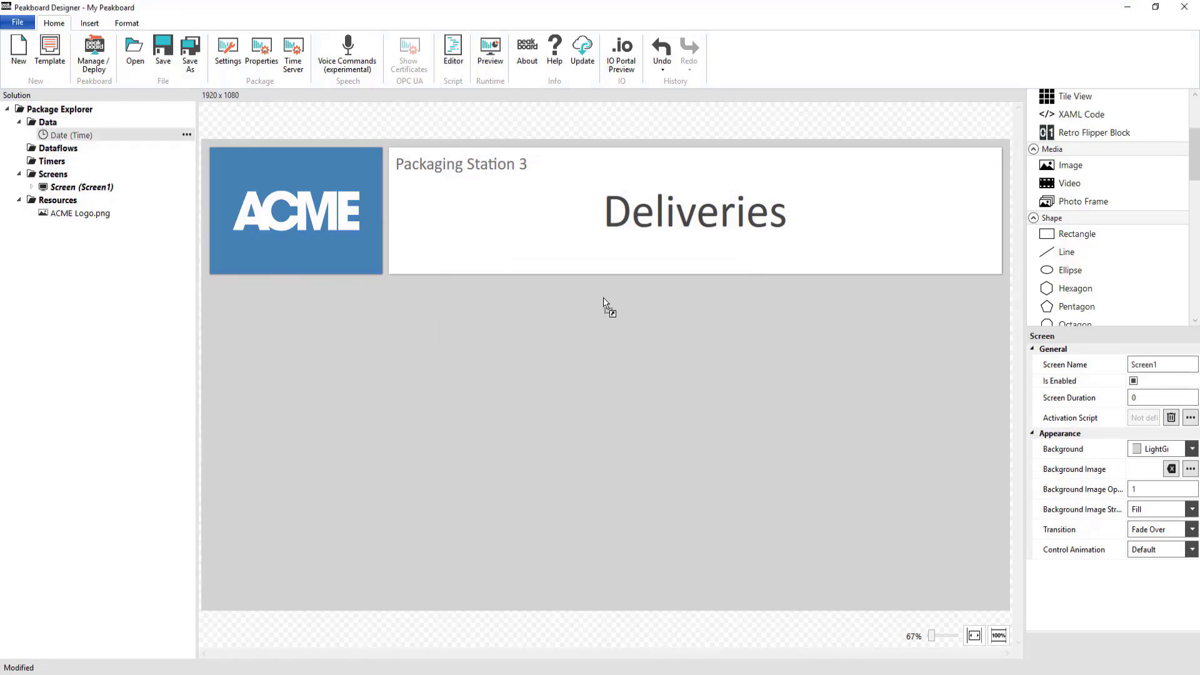
Step: Place the Date data source on the screen below the header, with a white background and shadow depth 1
{"action": "left_click_drag", "start_coordinate": [62, 135], "coordinate": [875, 325]}
{"action": "scroll", "coordinate": [1112, 500], "scroll_direction": "down", "scroll_amount": 1}
{"action": "left_click", "coordinate": [1181, 505]}
{"action": "left_click", "coordinate": [1007, 275]}
{"action": "left_click", "coordinate": [1174, 525]}
Step: Set the date box's width to 567, height to 130, top to 325 and left to 1333
{"action": "double_click", "coordinate": [1156, 576]}
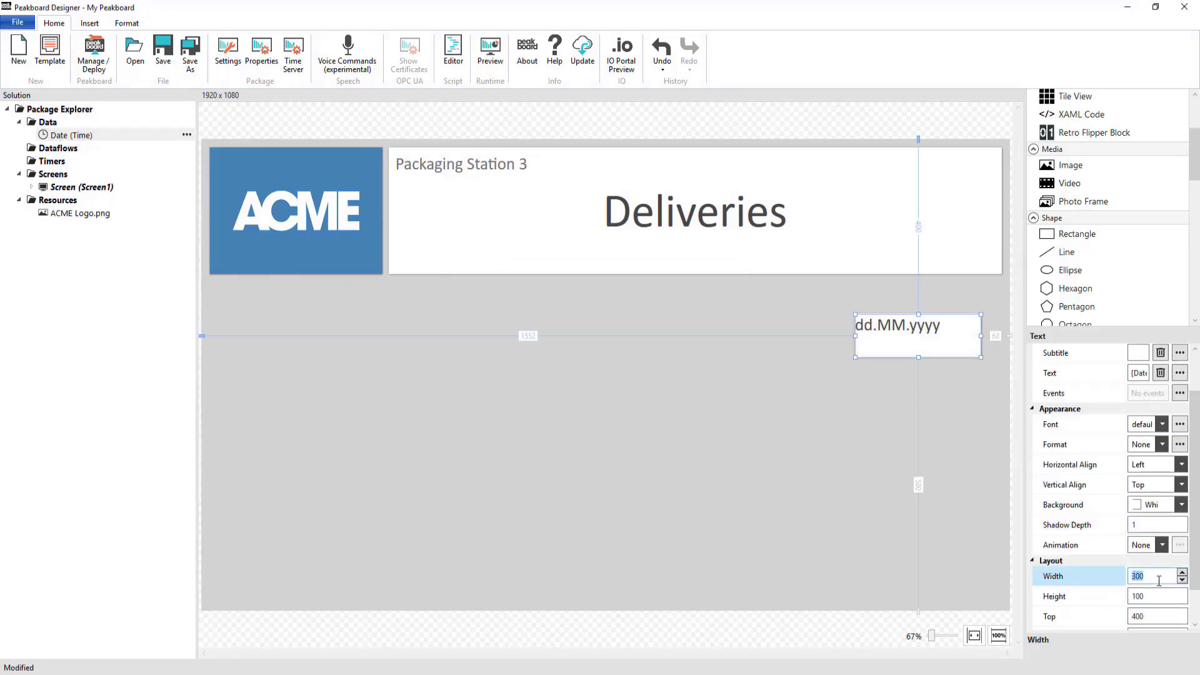
{"action": "type", "text": "567"}
{"action": "key", "text": "Tab"}
{"action": "type", "text": "130"}
{"action": "key", "text": "Tab"}
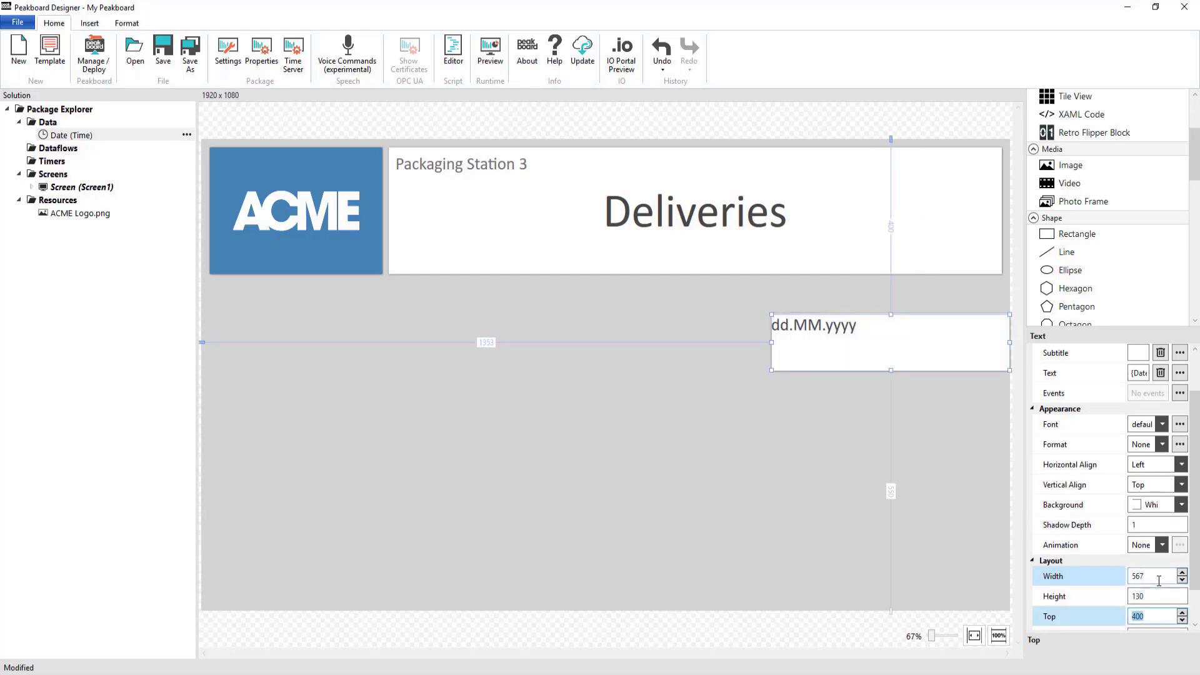
{"action": "type", "text": "325"}
{"action": "key", "text": "Tab"}
{"action": "type", "text": "1333"}
Step: Centre the date text vertically and horizontally within its box
{"action": "left_click", "coordinate": [1156, 484]}
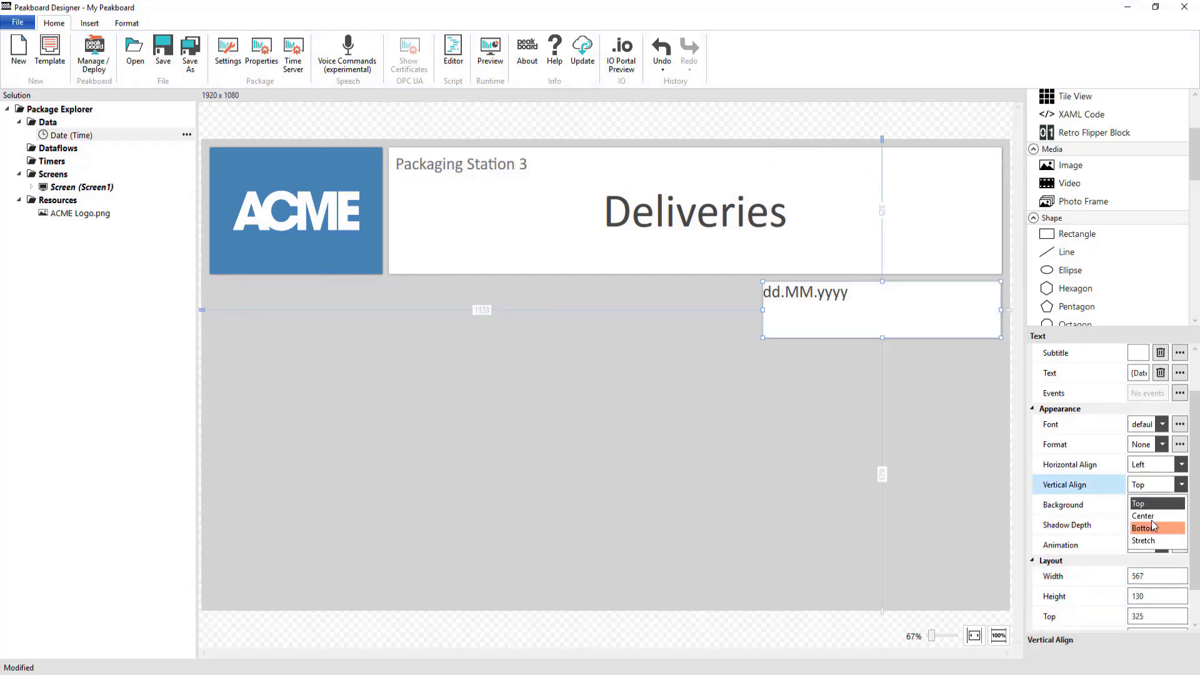
{"action": "left_click", "coordinate": [1142, 515]}
{"action": "left_click", "coordinate": [1181, 465]}
{"action": "left_click", "coordinate": [1143, 496]}
{"action": "left_click", "coordinate": [897, 520]}
Step: Add a text box below the date with width 567, height 287, top 470 and left 1333
{"action": "scroll", "coordinate": [1106, 206], "scroll_direction": "up", "scroll_amount": 3}
{"action": "left_click_drag", "start_coordinate": [1065, 112], "coordinate": [1000, 366]}
{"action": "scroll", "coordinate": [1113, 531], "scroll_direction": "down", "scroll_amount": 2}
{"action": "double_click", "coordinate": [1150, 595]}
{"action": "type", "text": "287"}
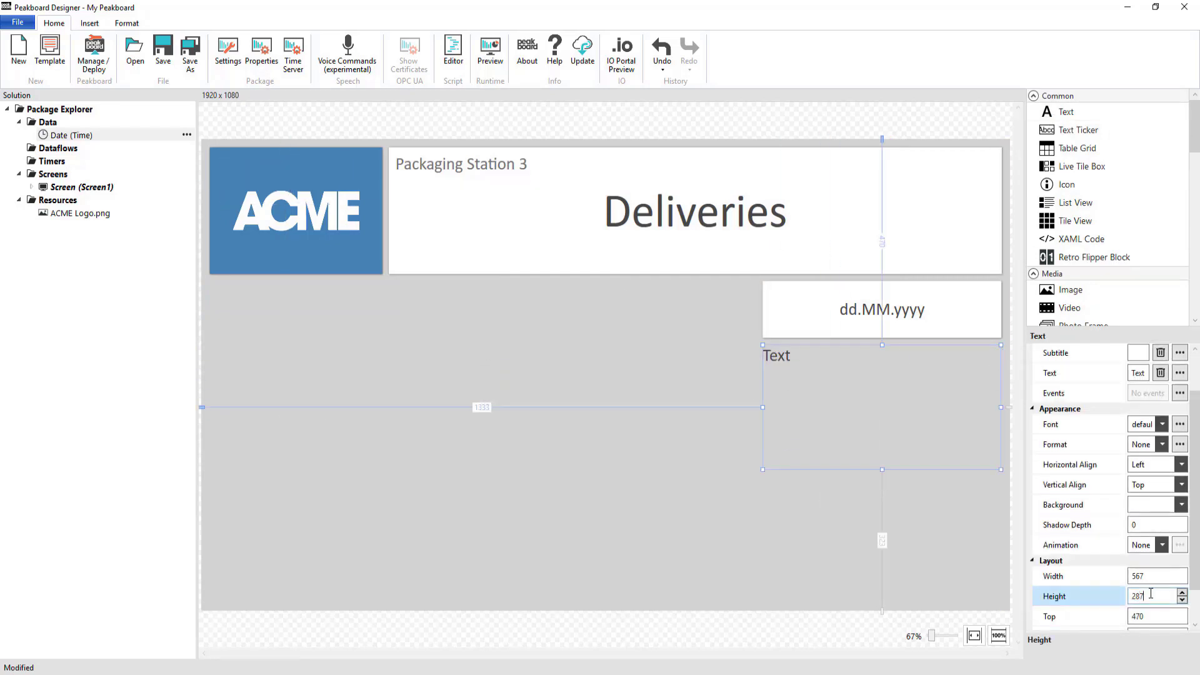
Step: Give the new text box a white background, shadow depth 1, centred horizontal alignment and the header1 font
{"action": "left_click", "coordinate": [1132, 507]}
{"action": "left_click", "coordinate": [1030, 467]}
{"action": "left_click", "coordinate": [1182, 522]}
{"action": "left_click", "coordinate": [1180, 464]}
{"action": "left_click", "coordinate": [1147, 497]}
{"action": "left_click", "coordinate": [1162, 425]}
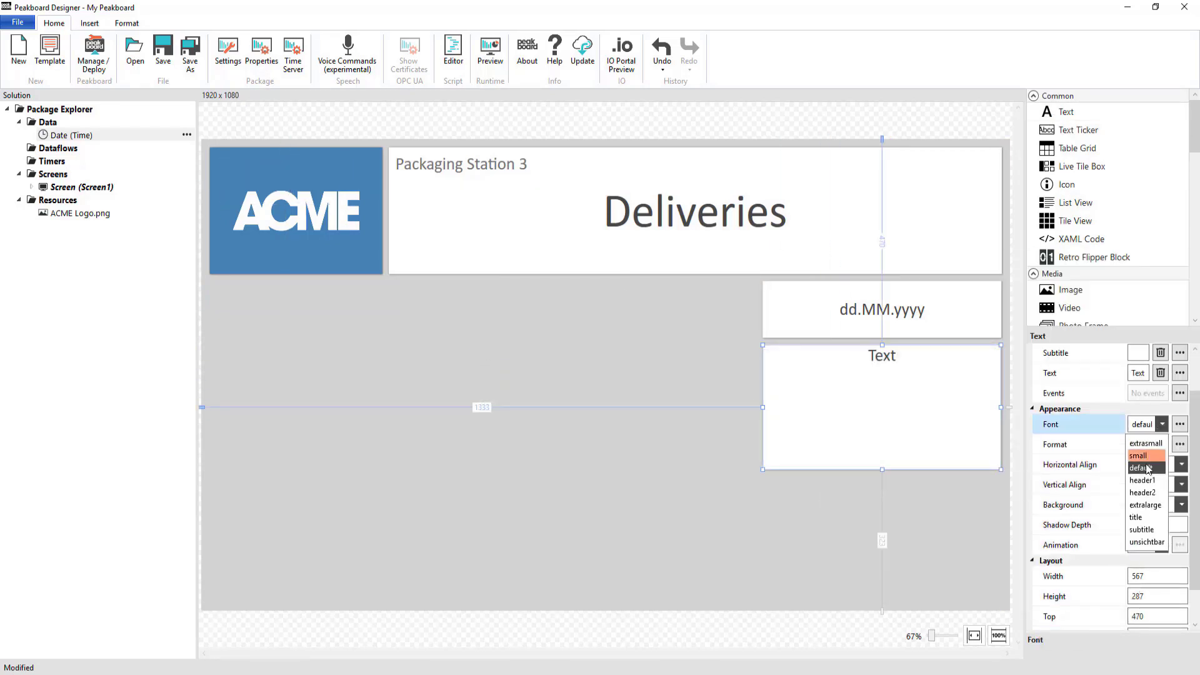
{"action": "left_click", "coordinate": [1142, 479]}
Step: Title the text box below the date "Open Deliveries"
{"action": "scroll", "coordinate": [1112, 438], "scroll_direction": "up", "scroll_amount": 2}
{"action": "left_click", "coordinate": [1138, 385]}
{"action": "type", "text": "Open Deliveries"}
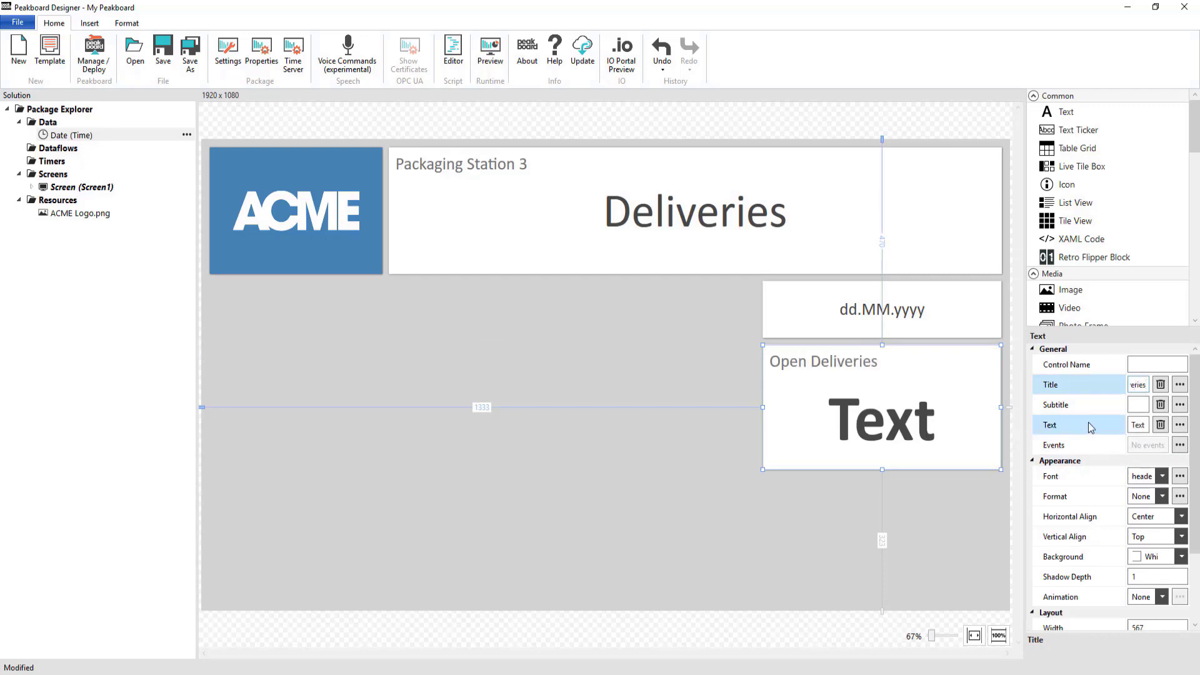
Step: Duplicate the Open Deliveries box directly below itself and change the copy's title to "Urgent Deliveries"
{"action": "left_click_drag", "start_coordinate": [905, 431], "coordinate": [908, 543]}
{"action": "left_click_drag", "start_coordinate": [1131, 384], "coordinate": [1180, 383]}
{"action": "key", "text": "BackSpace"}
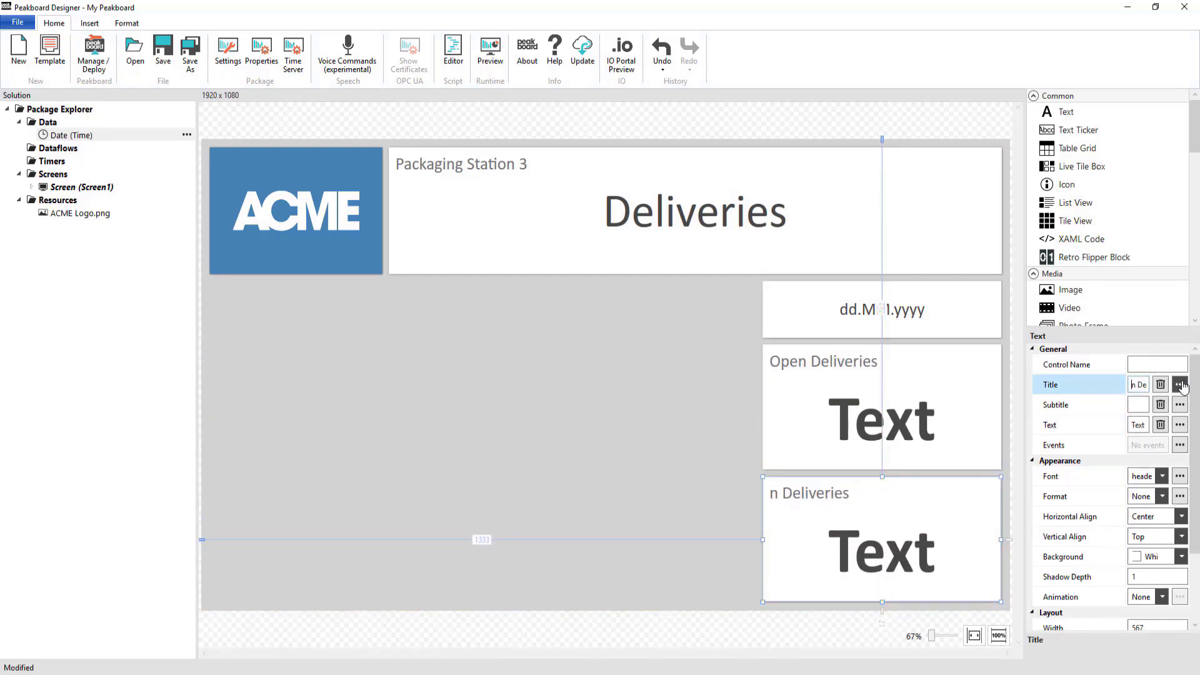
{"action": "key", "text": "Delete"}
{"action": "key", "text": "Delete"}
{"action": "type", "text": "Urgent"}
{"action": "left_click", "coordinate": [518, 424]}
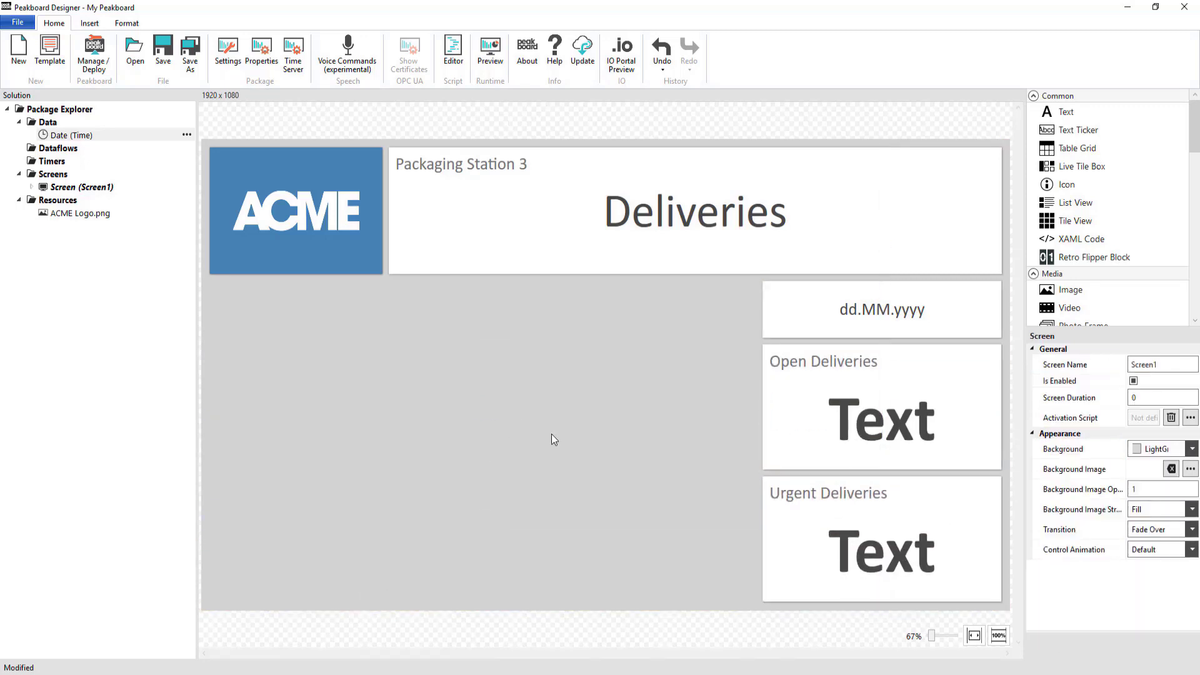
Step: Add an SAP data source named "SAP" with client 800, the user name and password, application server ec5.theobald-software.com and system number 00
{"action": "right_click", "coordinate": [45, 122]}
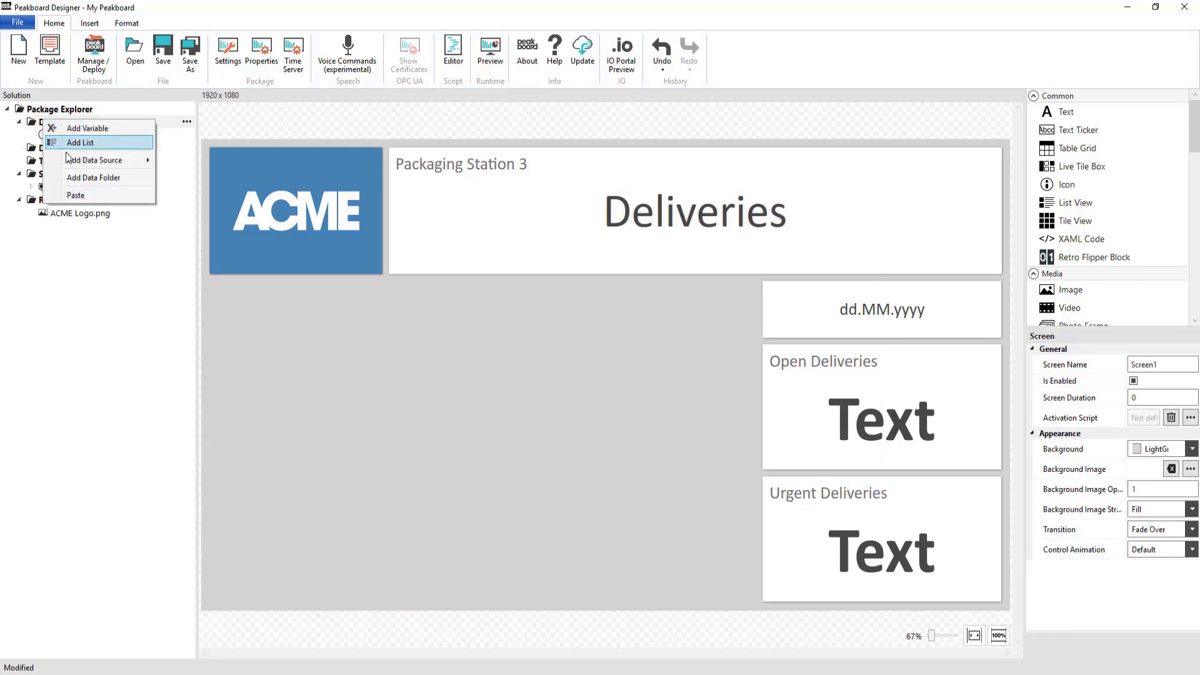
{"action": "mouse_move", "coordinate": [81, 160]}
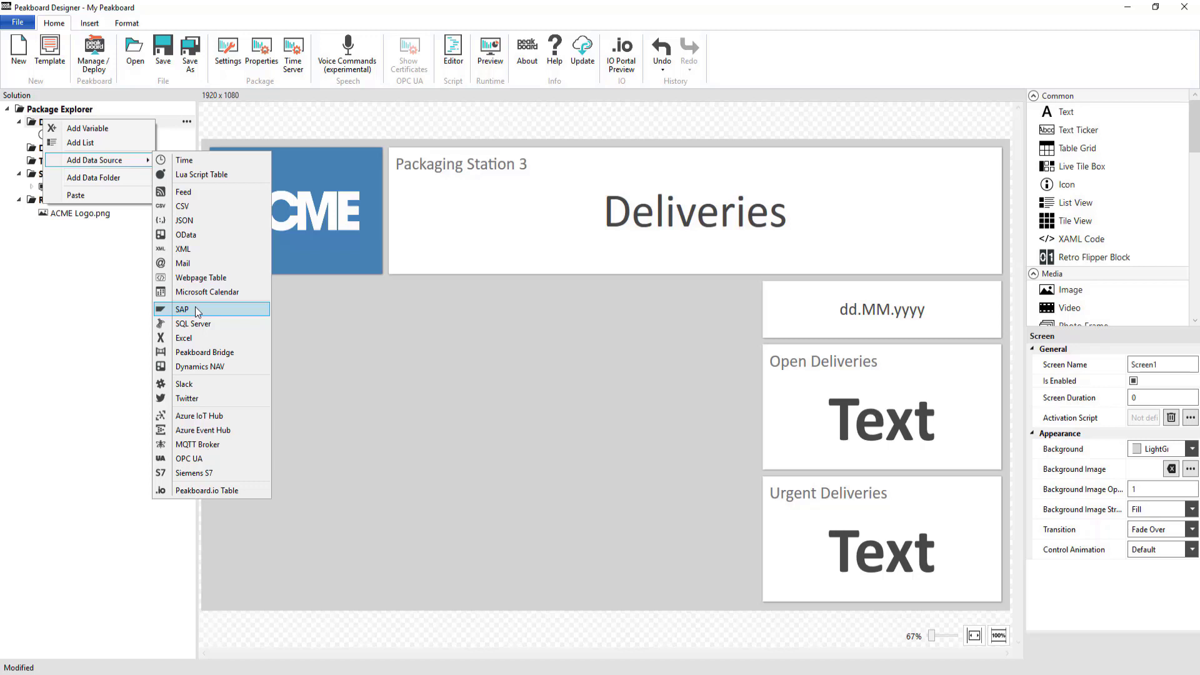
{"action": "left_click", "coordinate": [196, 310]}
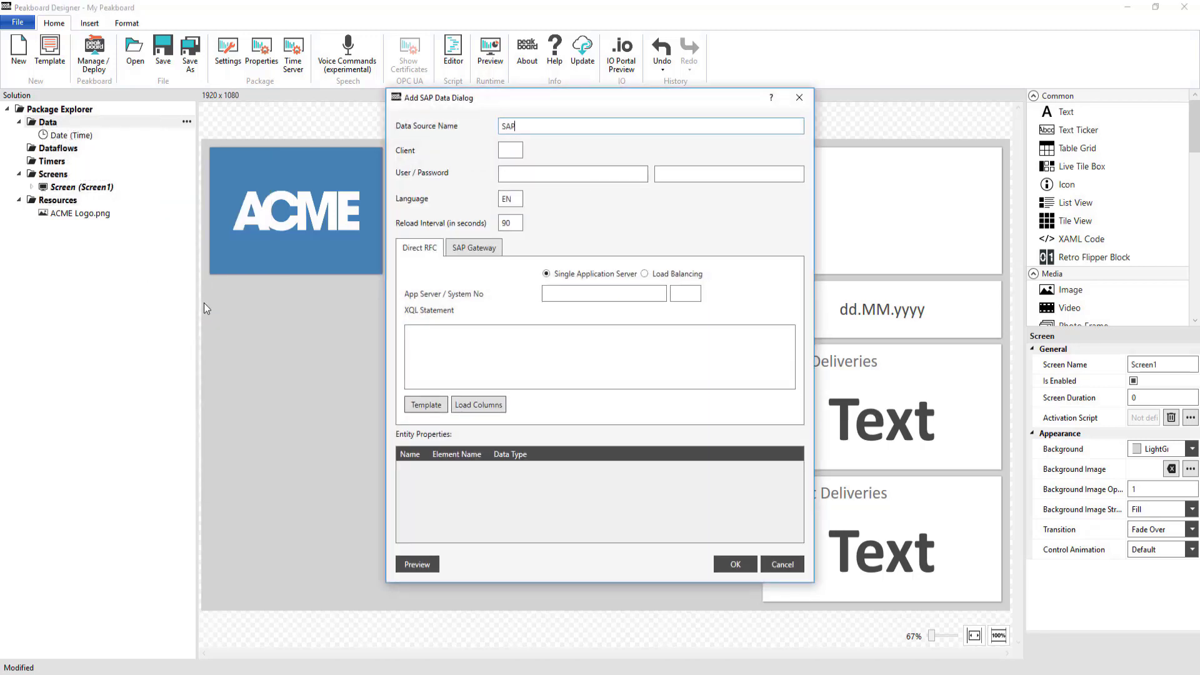
{"action": "key", "text": "Tab"}
{"action": "type", "text": "PKBRD"}
{"action": "key", "text": "Tab"}
{"action": "key", "text": "Tab"}
{"action": "type", "text": "ec5"}
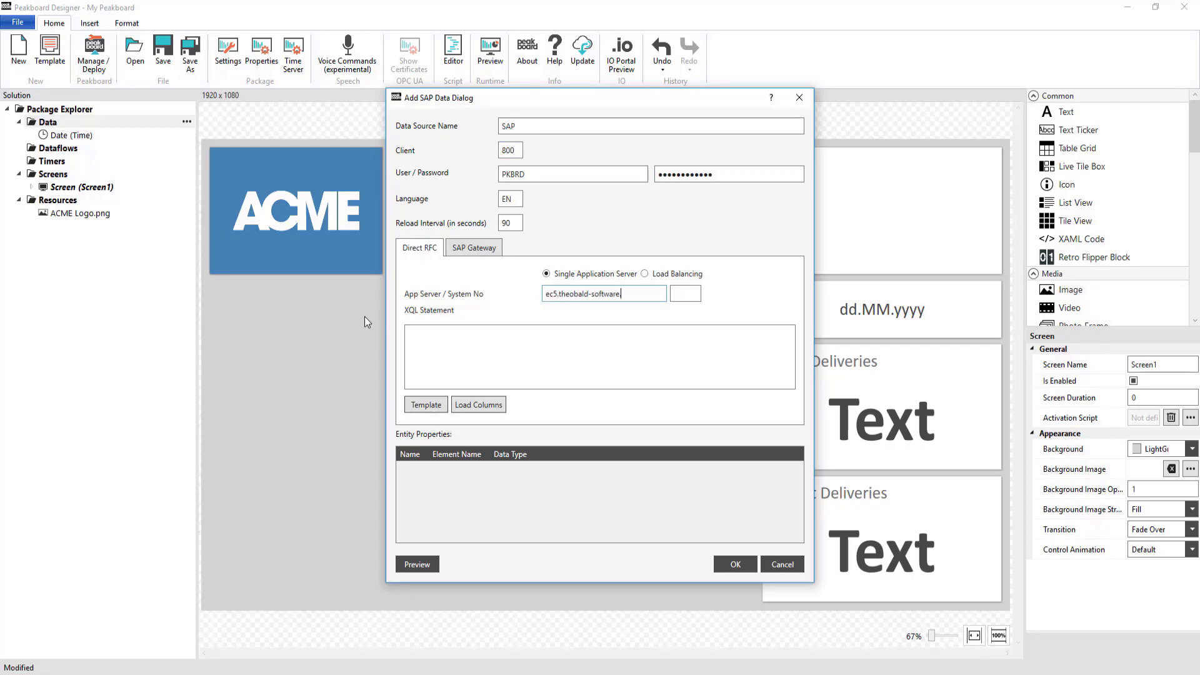
{"action": "key", "text": "Tab"}
{"action": "type", "text": "EXECUTE FUNCTION 'Z_PB_DELIVERY_MONITOR'"}
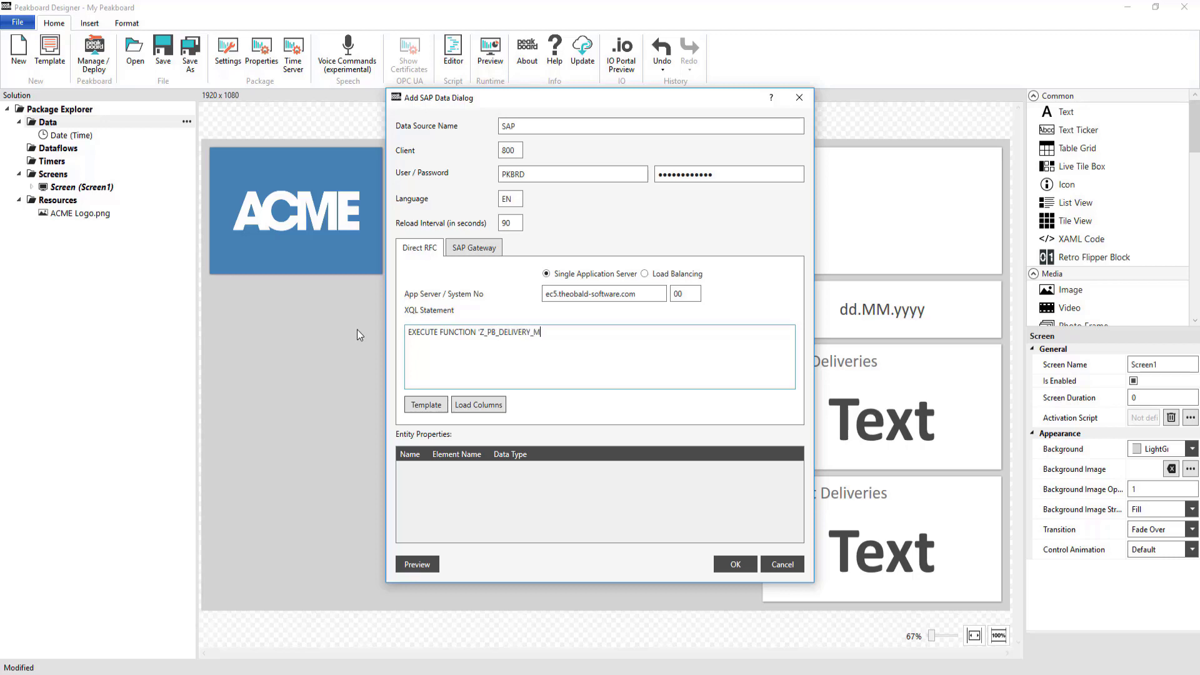
{"action": "key", "text": "Return"}
{"action": "type", "text": "EXPORTS"}
{"action": "key", "text": "Return"}
{"action": "type", "text": "I_VSTEL = '1000'"}
{"action": "key", "text": "Return"}
{"action": "type", "text": "TABLES"}
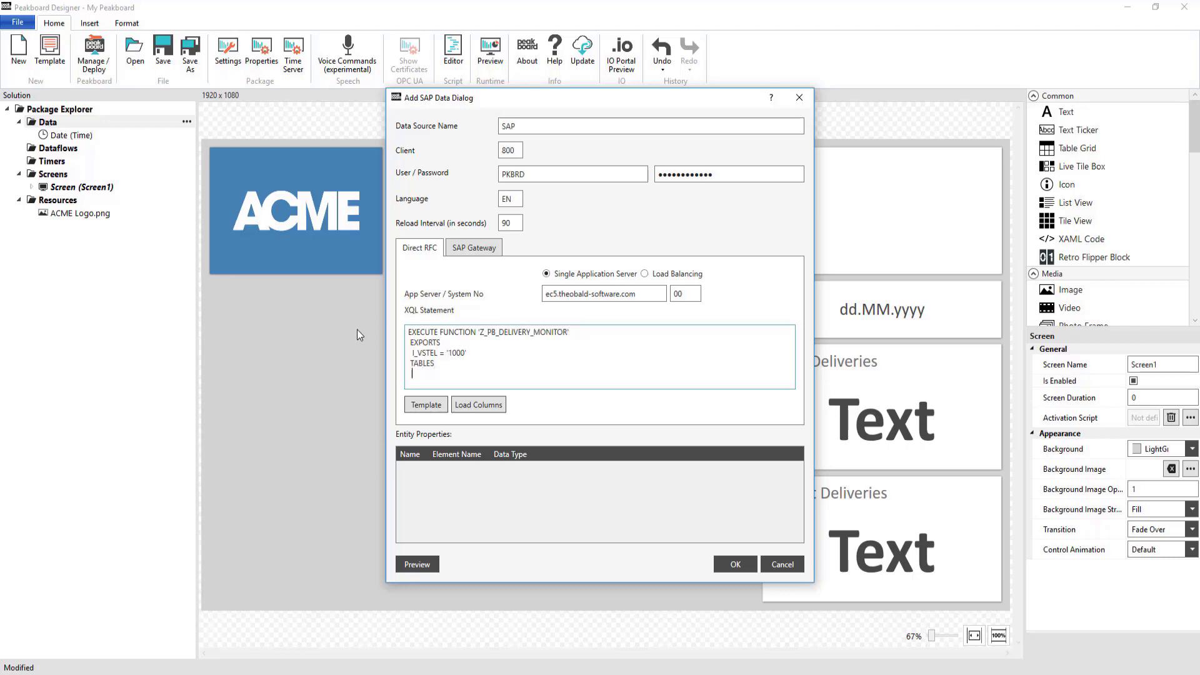
{"action": "key", "text": "Return"}
{"action": "type", "text": "T_DELIVERIES INTO @RETVAL"}
{"action": "left_click", "coordinate": [485, 407]}
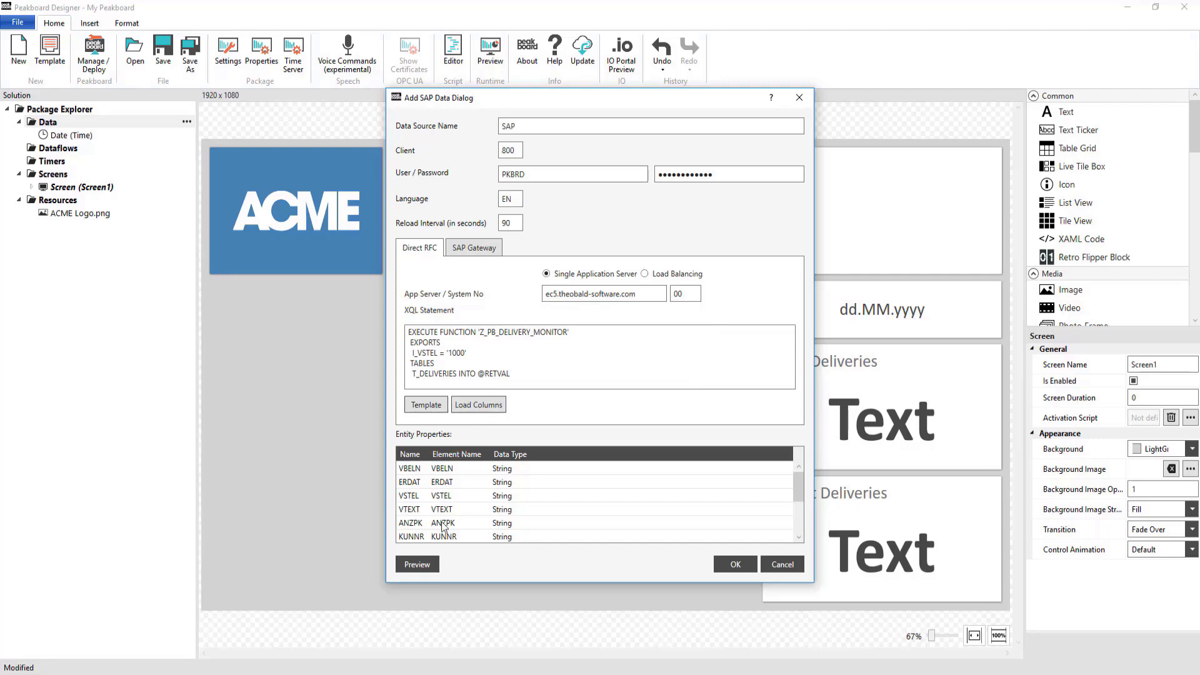
Step: Preview the SAP query's result and save the data source
{"action": "left_click", "coordinate": [428, 565]}
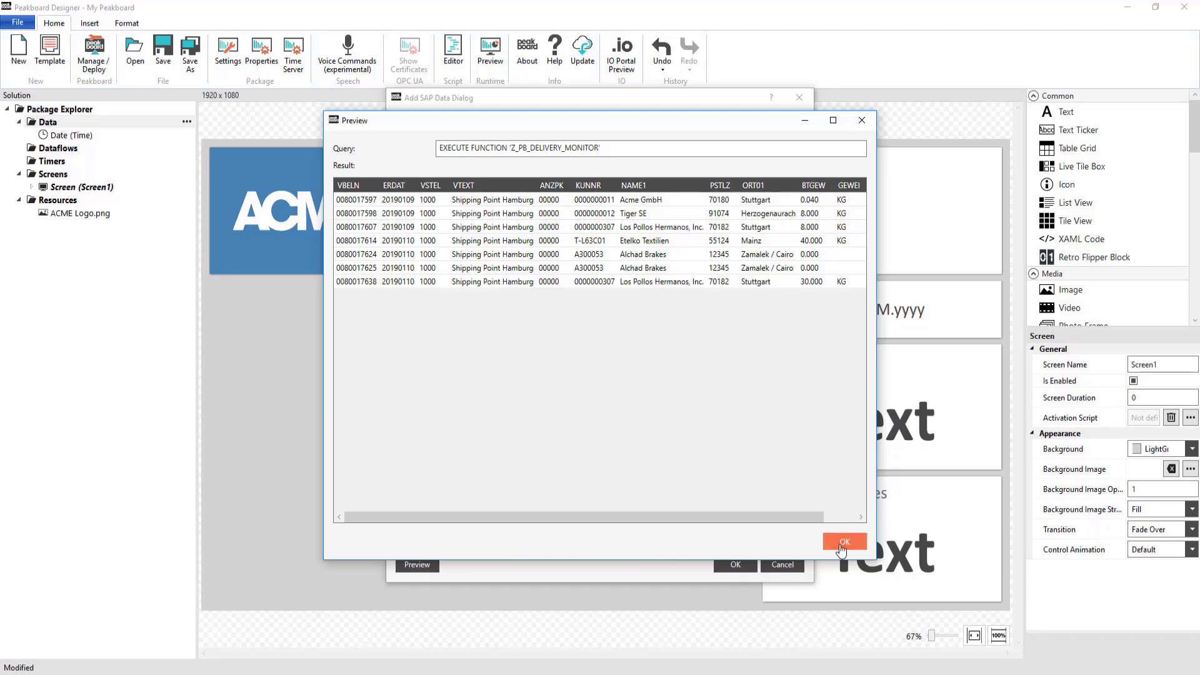
{"action": "left_click", "coordinate": [841, 542]}
{"action": "left_click", "coordinate": [728, 566]}
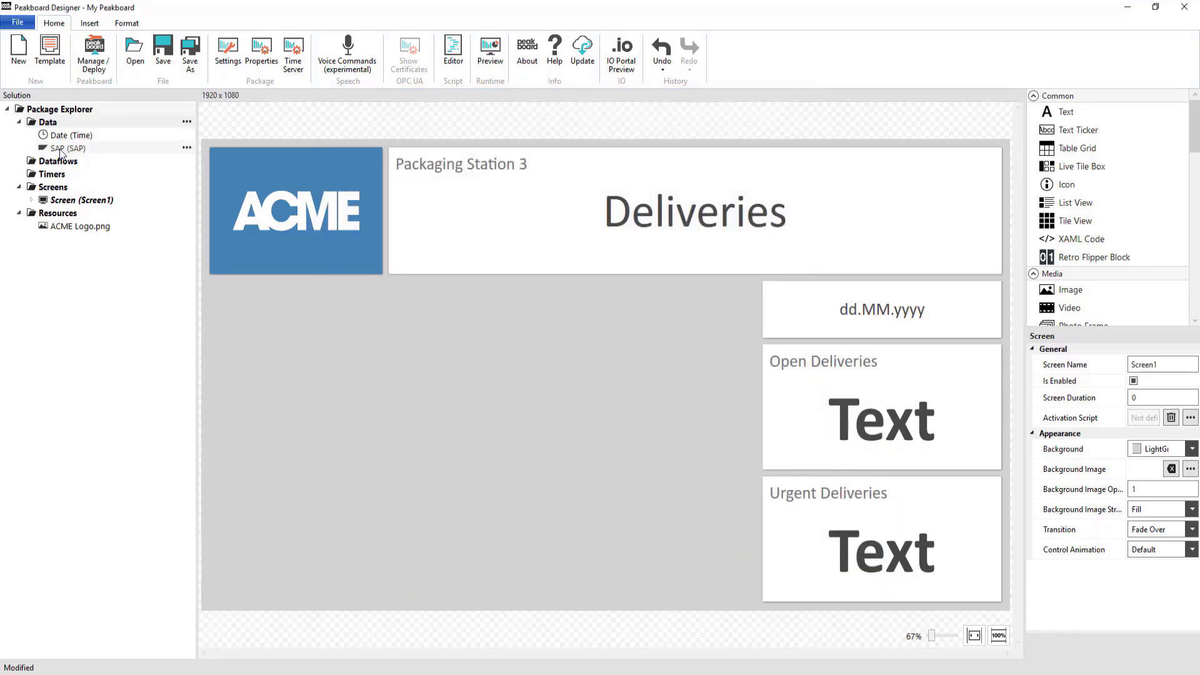
Step: Place the SAP data source as a table grid filling the empty area below the logo
{"action": "left_click_drag", "start_coordinate": [60, 152], "coordinate": [755, 602]}
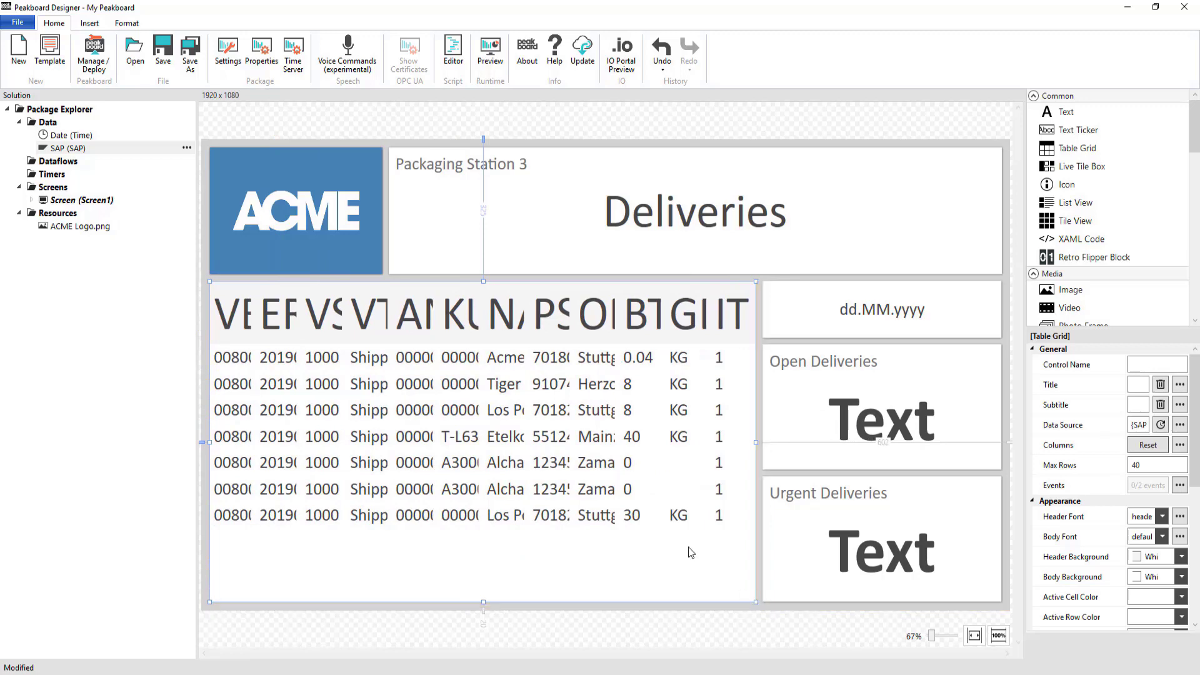
Step: Delete the table grid columns VBELN, VSTEL, VTEXT, ANZPK, KUNNR, PSTLZ, BTGEW, GEWEI and ITEMS
{"action": "double_click", "coordinate": [617, 490]}
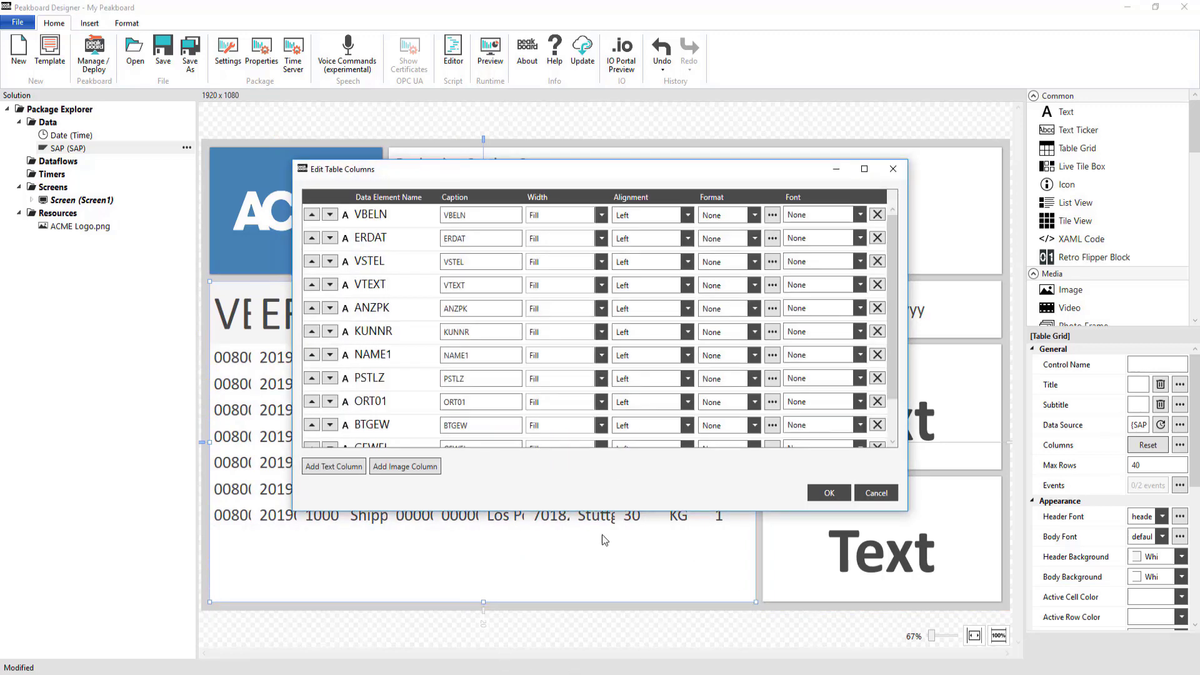
{"action": "left_click", "coordinate": [401, 222]}
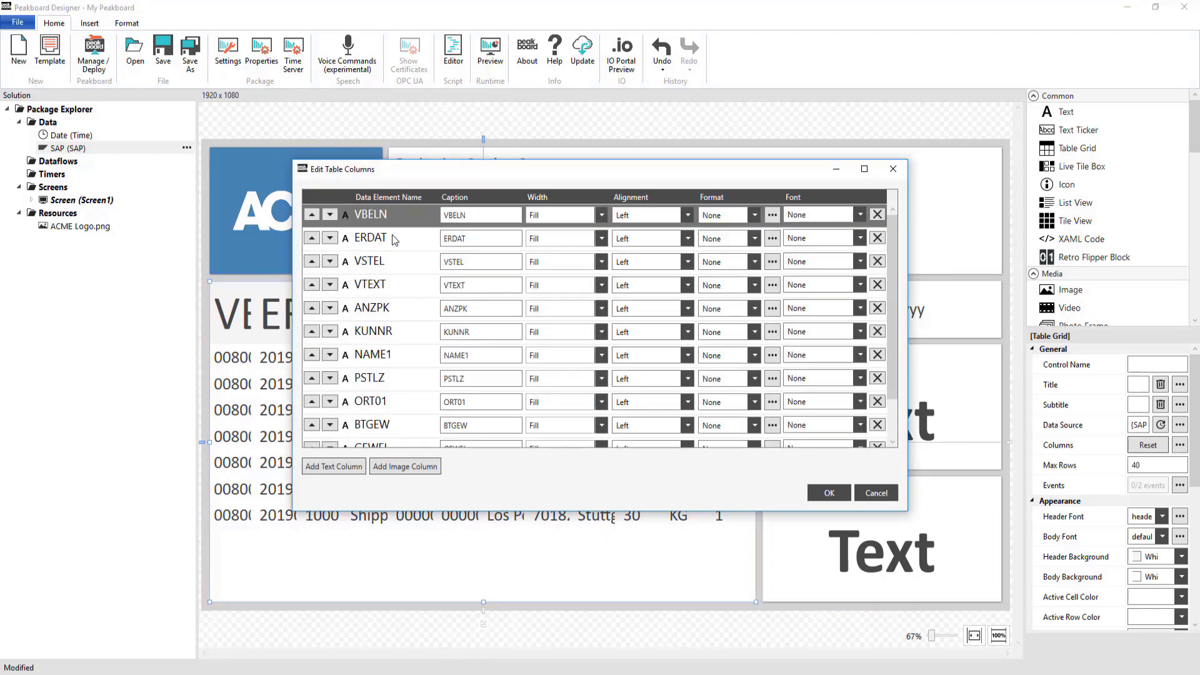
{"action": "left_click", "coordinate": [388, 261]}
{"action": "left_click", "coordinate": [398, 285]}
{"action": "left_click", "coordinate": [398, 308]}
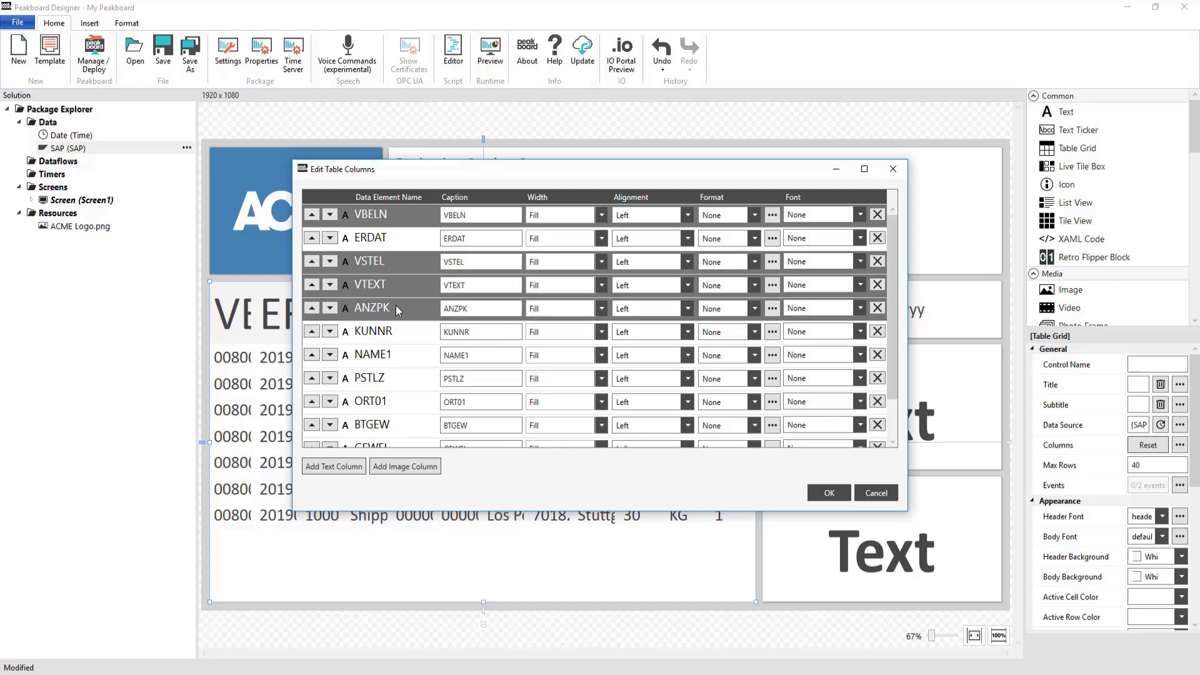
{"action": "left_click", "coordinate": [393, 338]}
{"action": "left_click", "coordinate": [392, 378]}
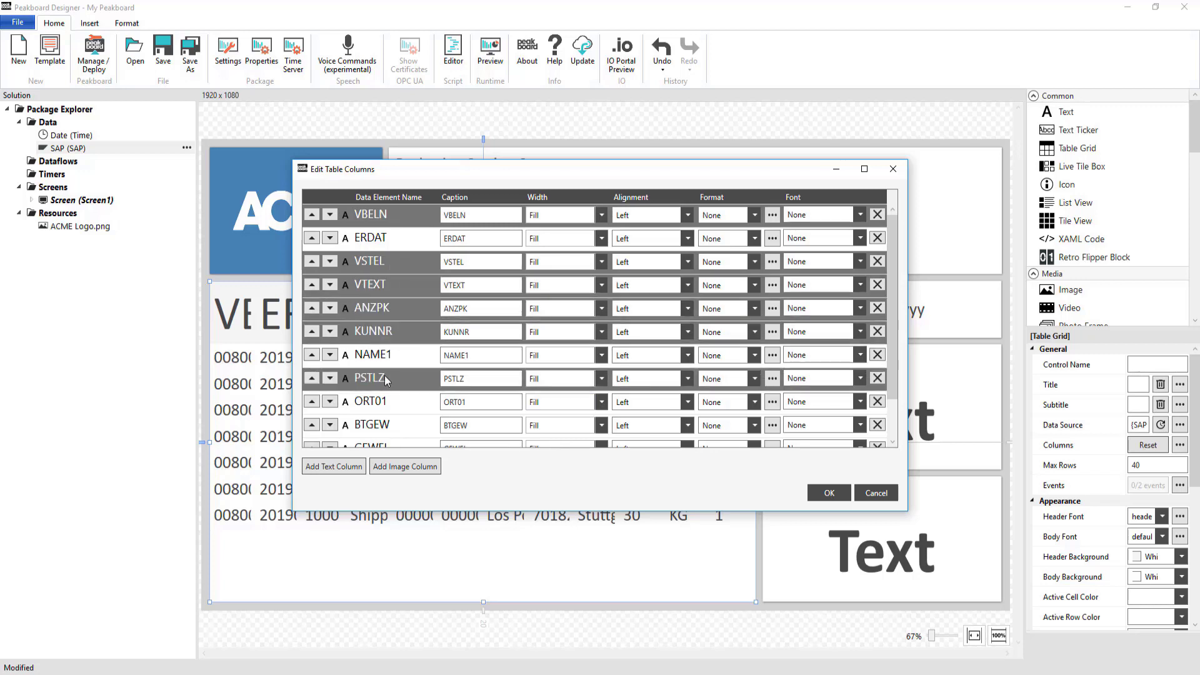
{"action": "left_click", "coordinate": [398, 435]}
{"action": "scroll", "coordinate": [406, 425], "scroll_direction": "down", "scroll_amount": 1}
{"action": "left_click", "coordinate": [406, 409]}
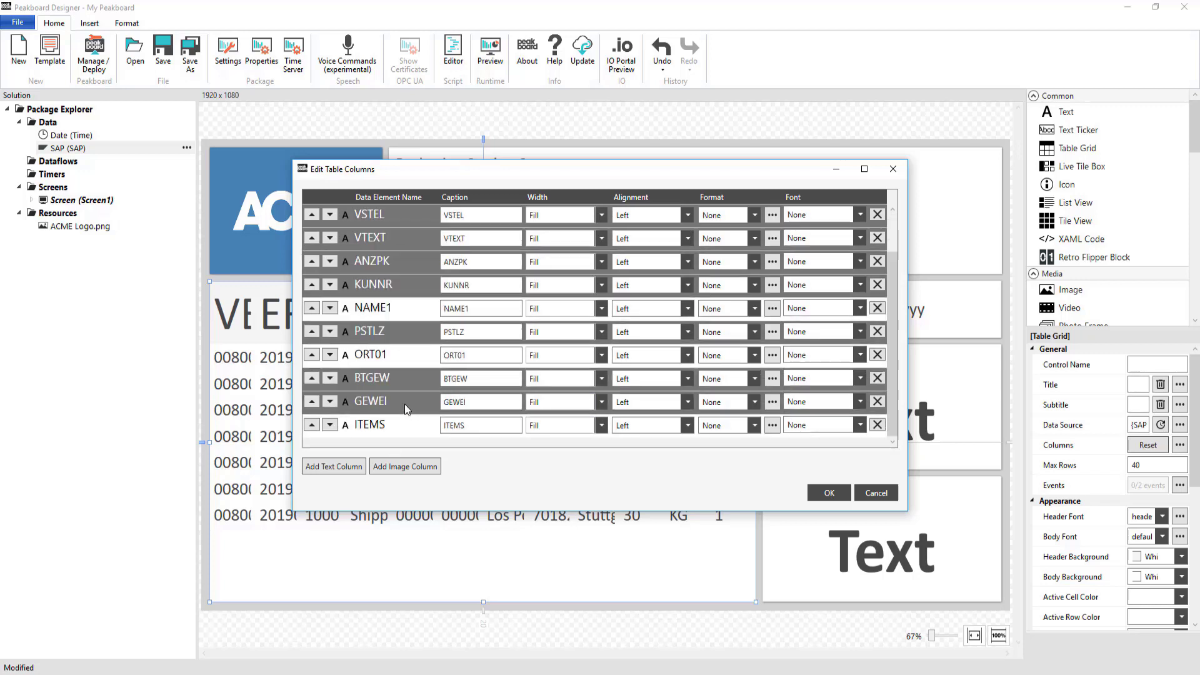
{"action": "left_click", "coordinate": [399, 428]}
{"action": "key", "text": "Delete"}
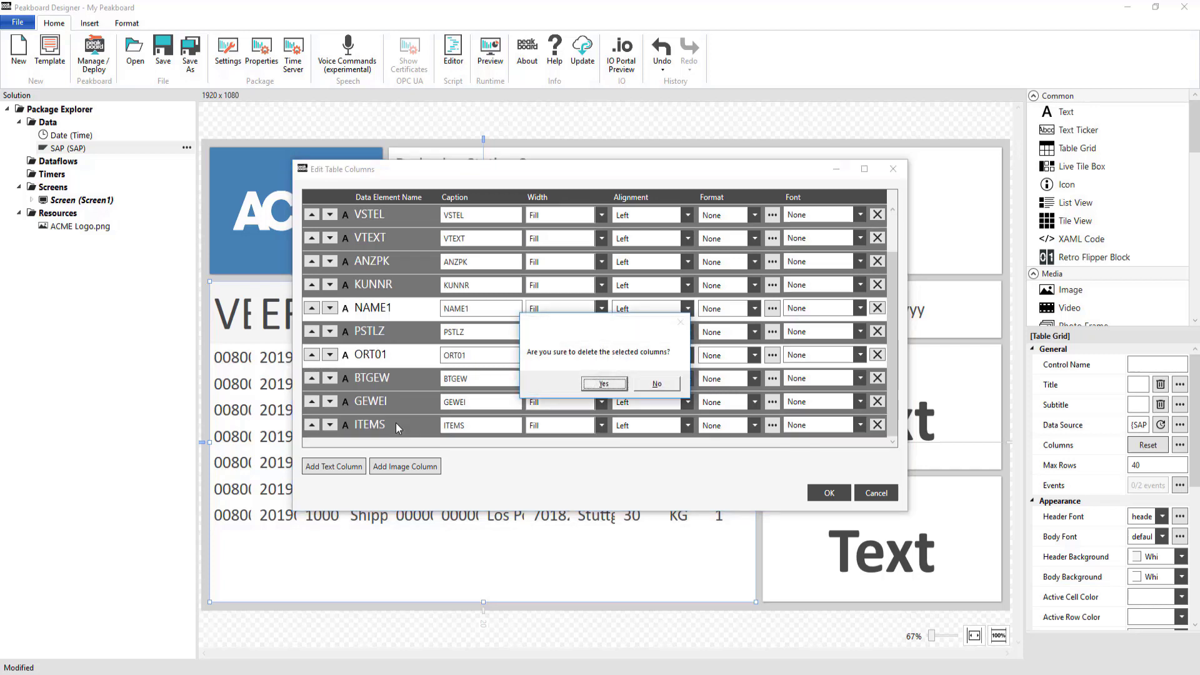
{"action": "left_click", "coordinate": [603, 384]}
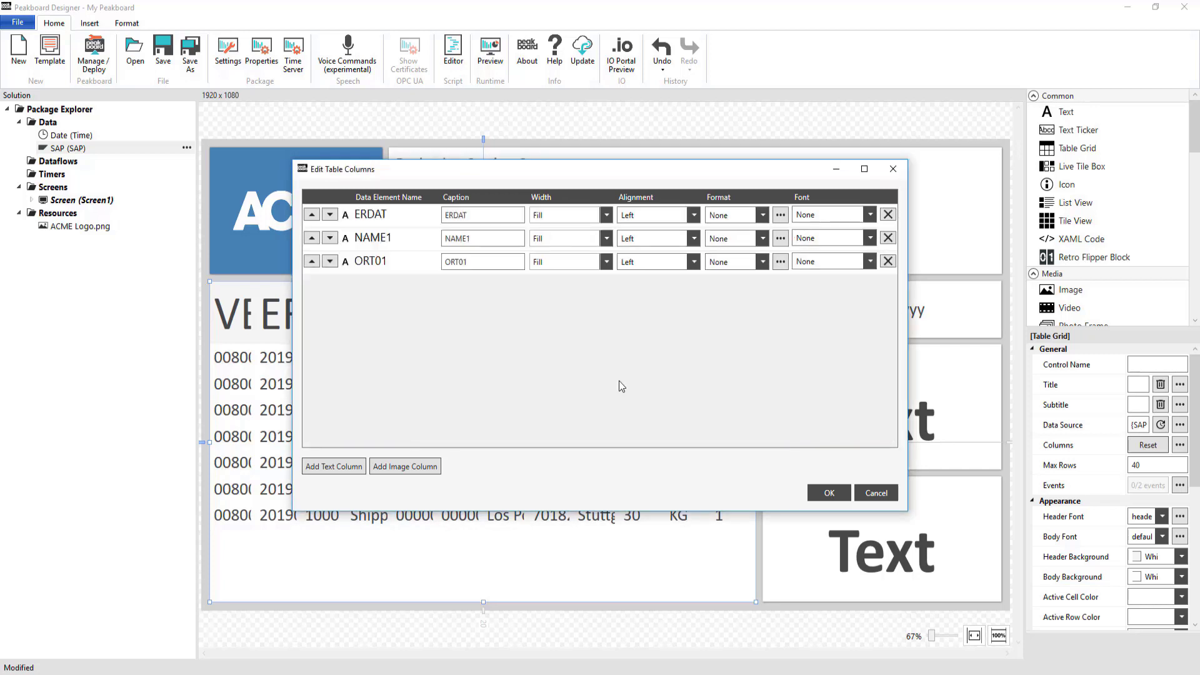
Step: Format the table's ERDAT column as Date (DE) and give it the caption "Delivery Date"
{"action": "left_click", "coordinate": [721, 219]}
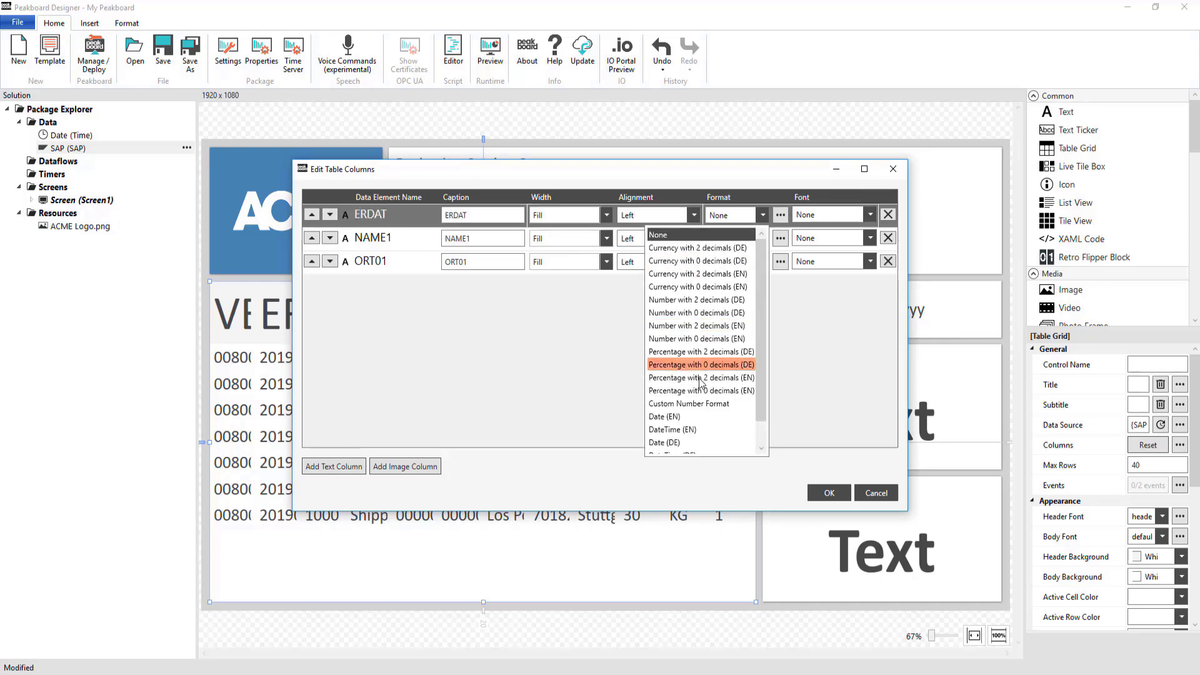
{"action": "left_click", "coordinate": [690, 442]}
{"action": "left_click", "coordinate": [371, 222]}
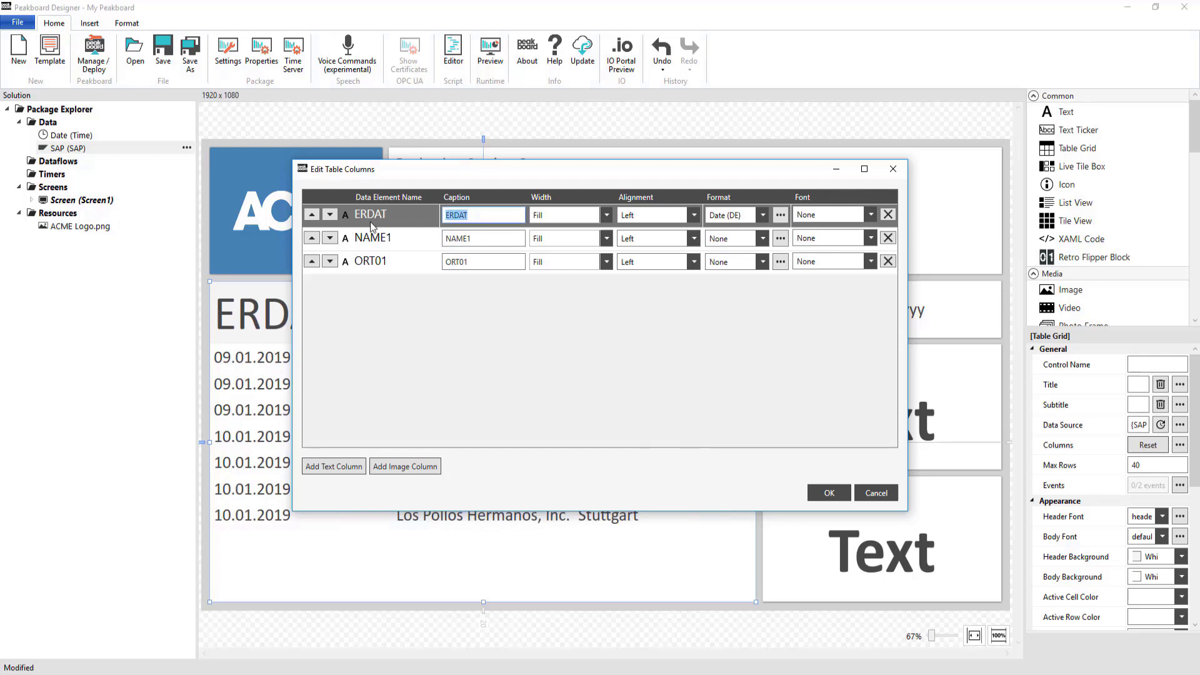
{"action": "type", "text": "Delivery Date"}
Step: Caption the NAME1 column "Receiver" and ORT01 "Destination", save the columns, and apply the title font to the table header
{"action": "left_click", "coordinate": [370, 237]}
{"action": "type", "text": "Recei"}
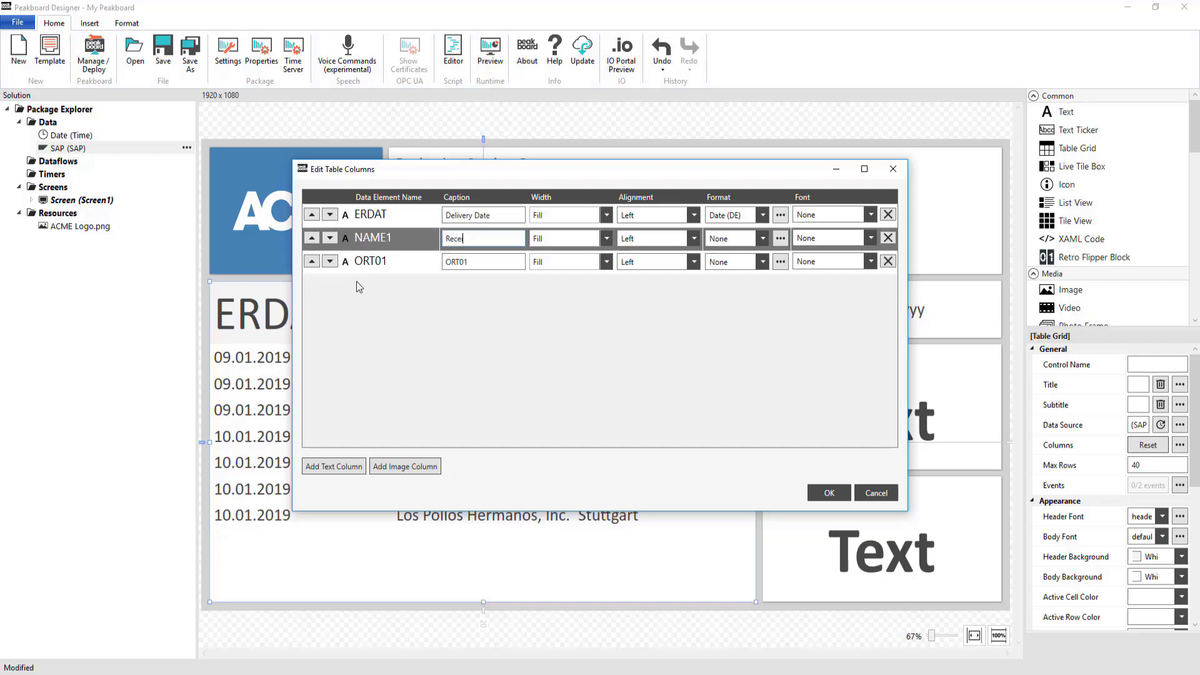
{"action": "type", "text": "ver"}
{"action": "key", "text": "Tab"}
{"action": "type", "text": "De"}
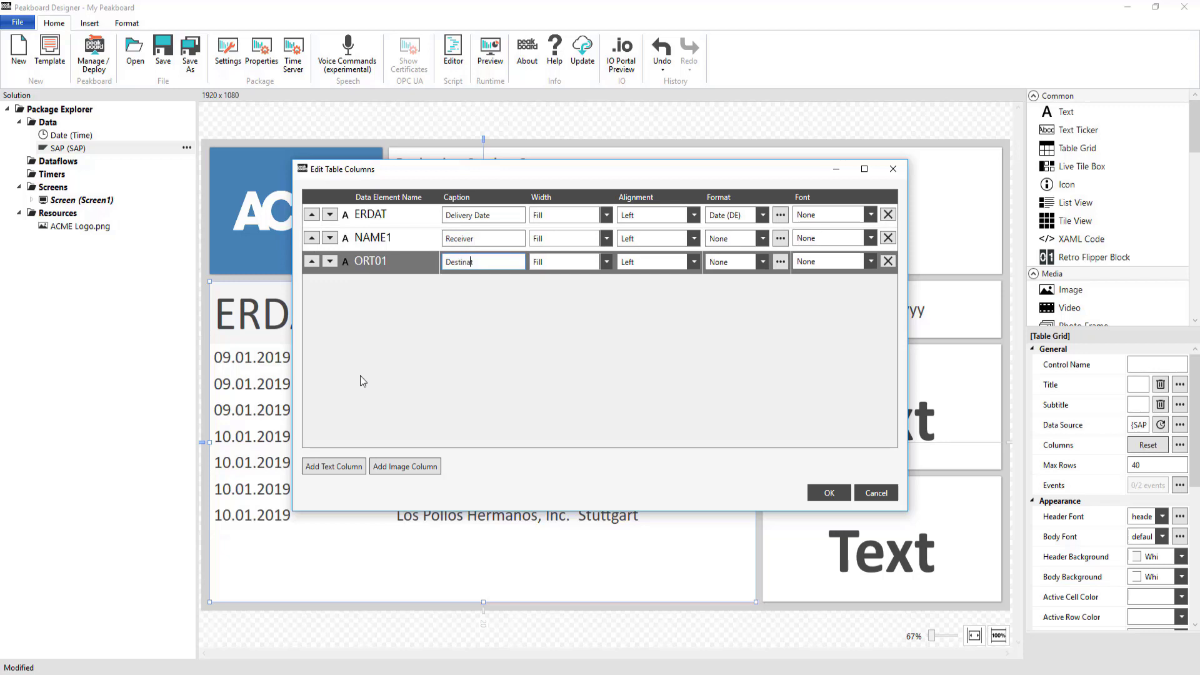
{"action": "left_click", "coordinate": [820, 494]}
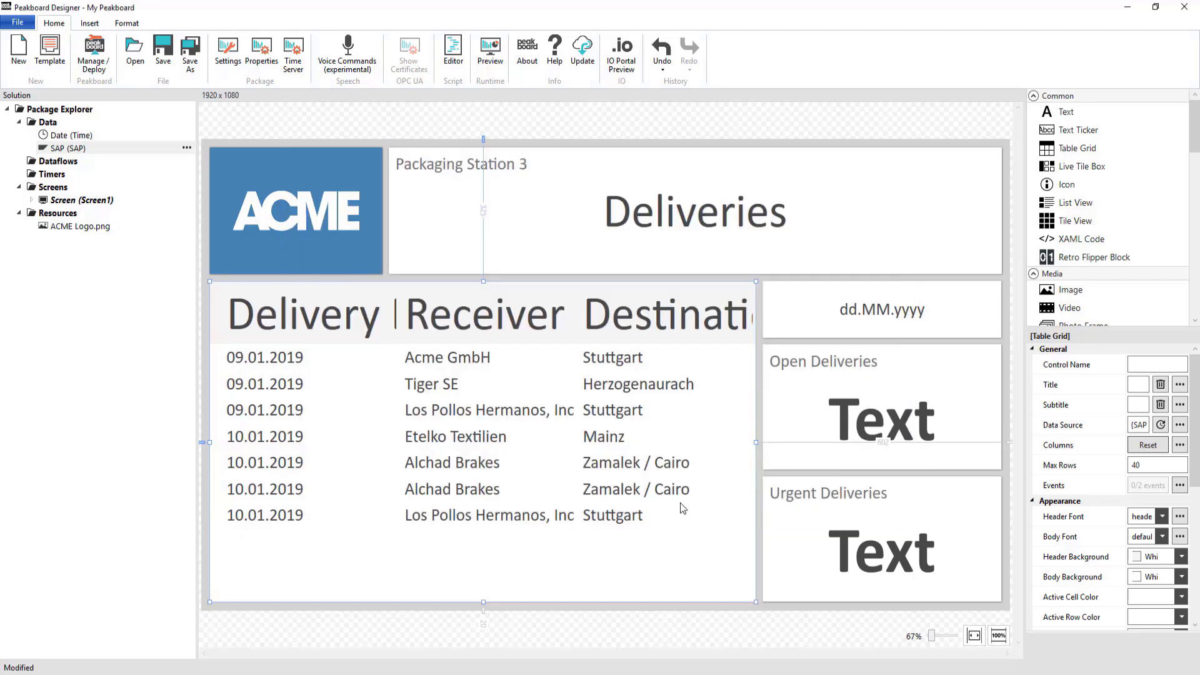
{"action": "left_click", "coordinate": [1162, 516]}
{"action": "left_click", "coordinate": [1145, 612]}
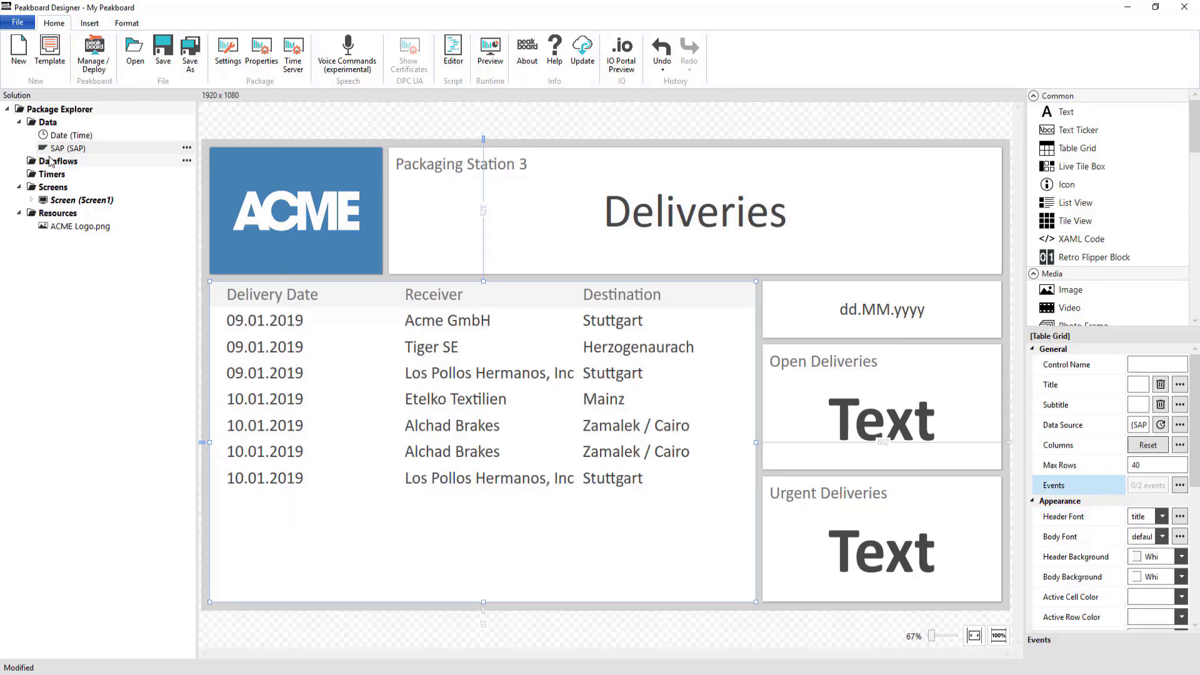
Step: Add a variable named "Open_Deliveries" with data type Number to the project's data
{"action": "left_click", "coordinate": [186, 121]}
{"action": "left_click", "coordinate": [128, 139]}
{"action": "type", "text": "Open_Deliver"}
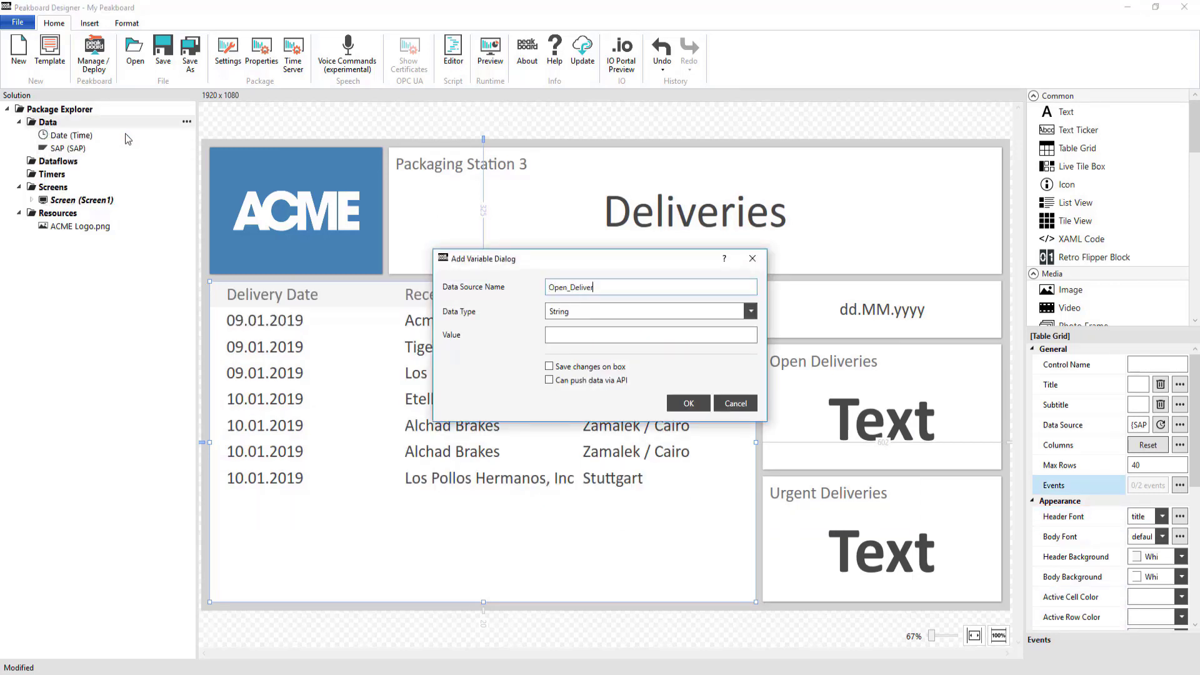
{"action": "type", "text": "ies"}
{"action": "left_click", "coordinate": [571, 312]}
{"action": "left_click", "coordinate": [572, 334]}
{"action": "left_click", "coordinate": [687, 403]}
Step: Duplicate the Open_Deliveries variable under the name "Urgent_Deliveries"
{"action": "left_click", "coordinate": [186, 161]}
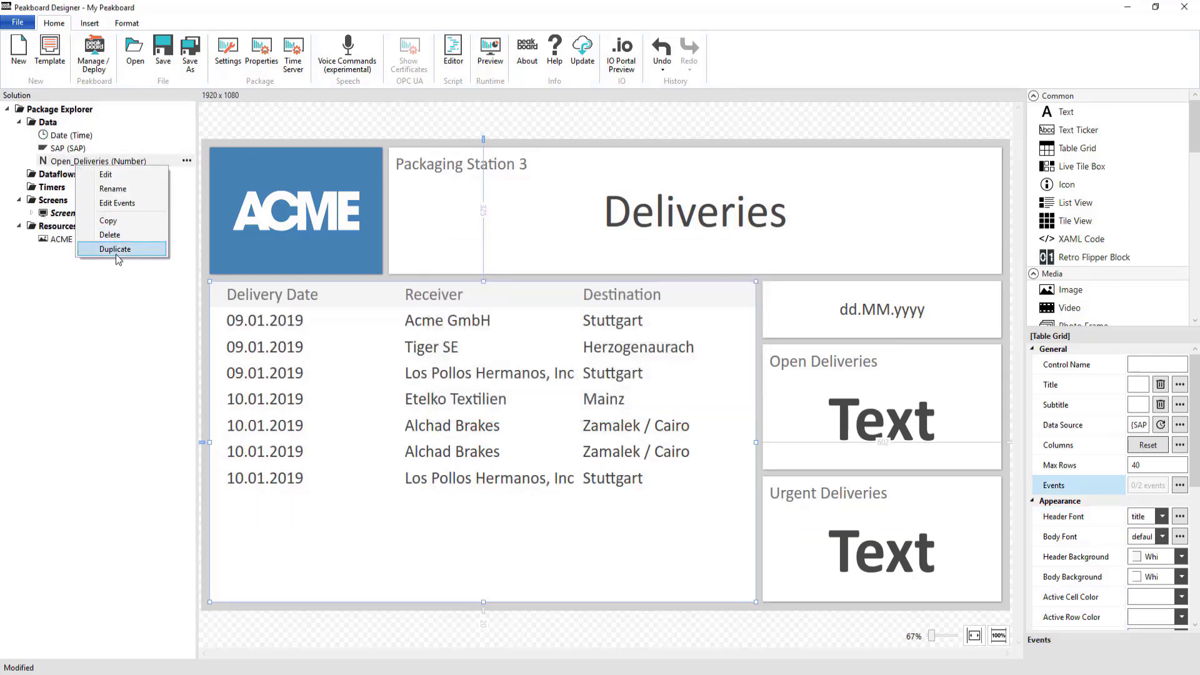
{"action": "left_click", "coordinate": [118, 250]}
{"action": "type", "text": "Urgent_Deli"}
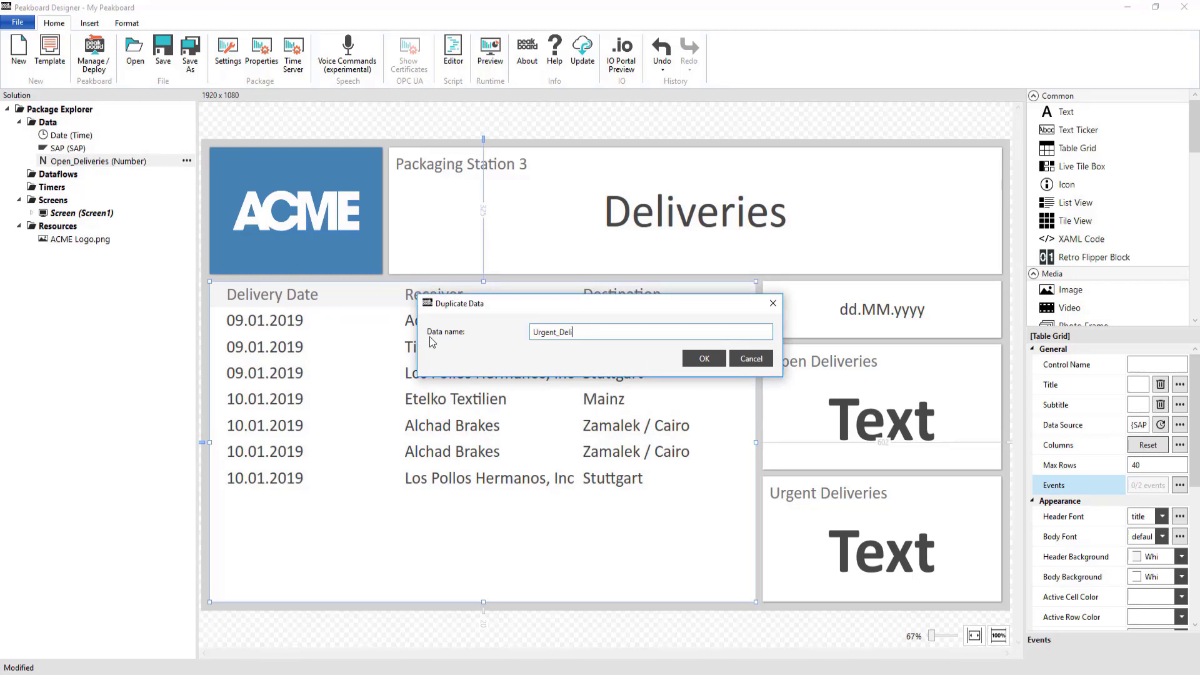
{"action": "type", "text": "veries"}
{"action": "left_click", "coordinate": [703, 358]}
{"action": "left_click", "coordinate": [695, 401]}
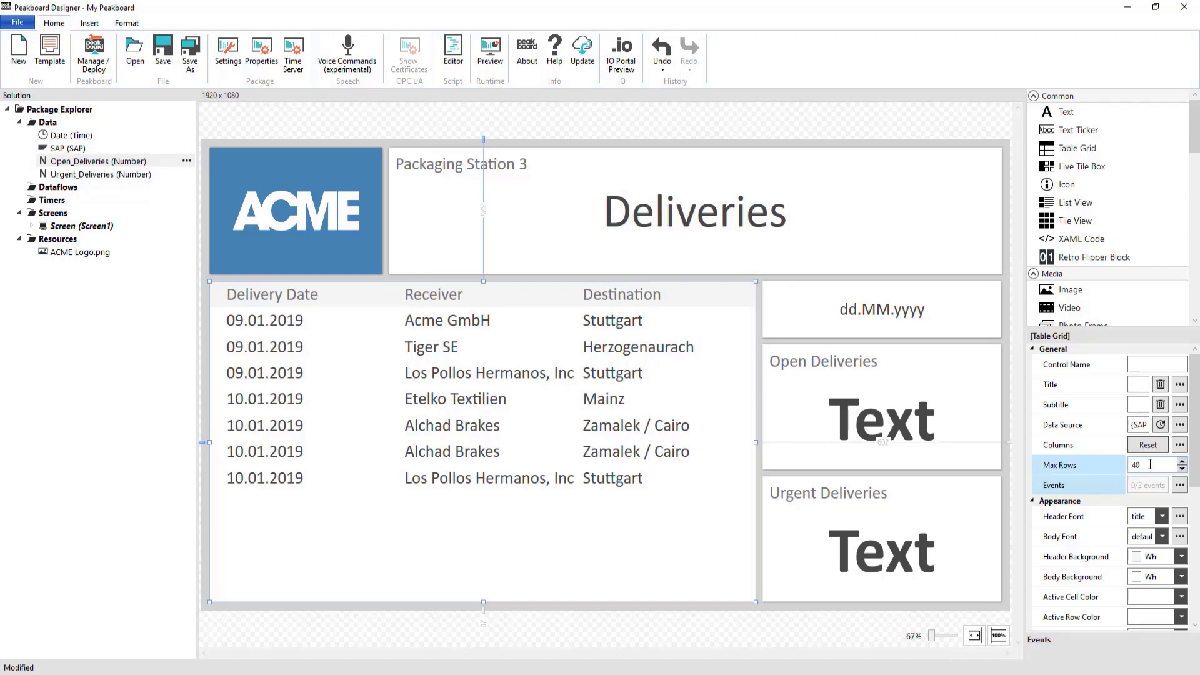
Step: In the table grid's DataRowLoaded script, write the opening line if table.getcelltext(e, 0) ~= data.Date.format('dd.MM.yyyy') then
{"action": "left_click", "coordinate": [1179, 485]}
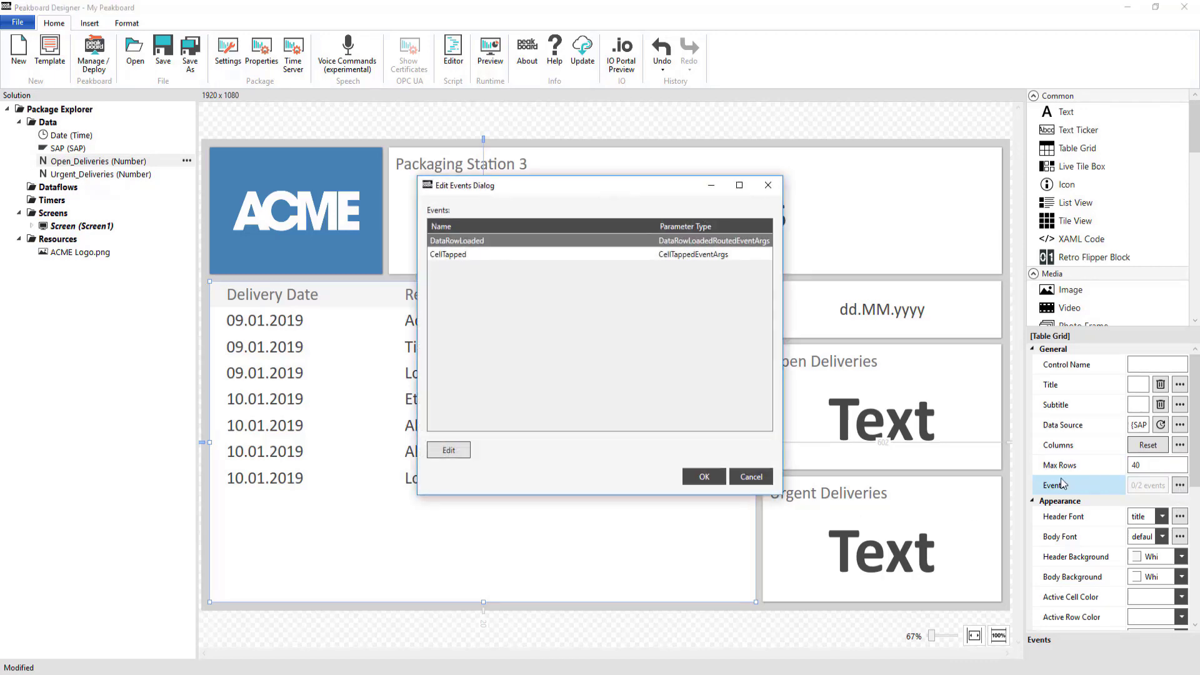
{"action": "left_click", "coordinate": [454, 455]}
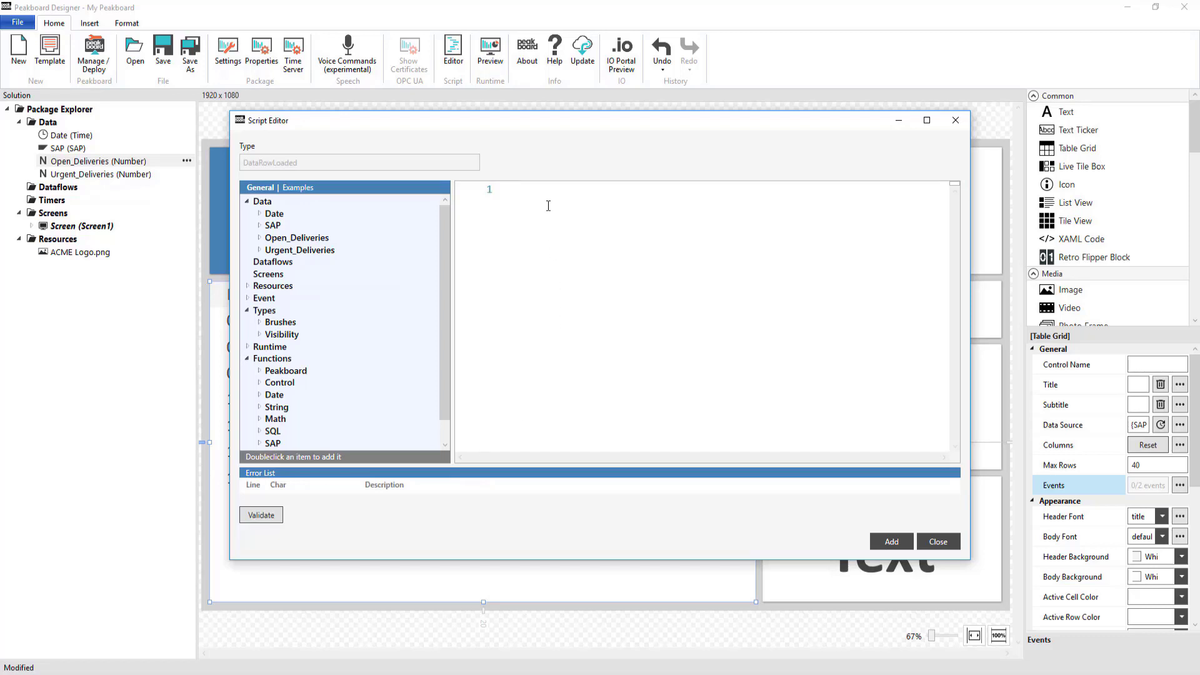
{"action": "type", "text": "if table.ge"}
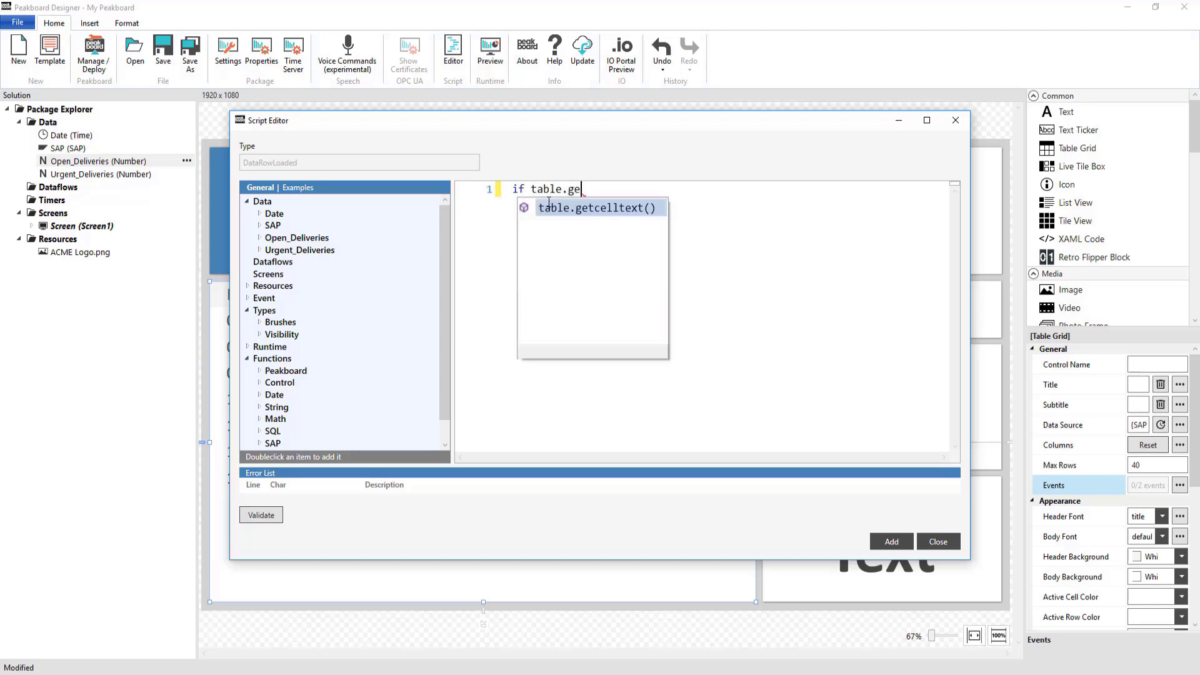
{"action": "key", "text": "Return"}
{"action": "type", "text": "e, "}
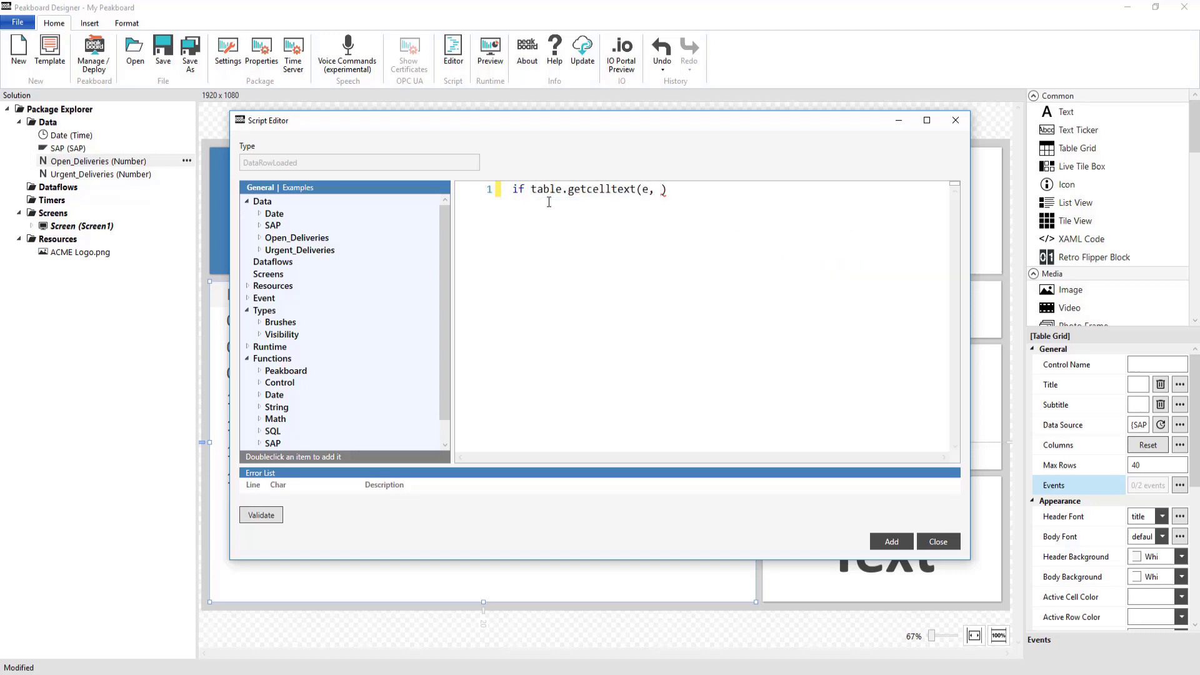
{"action": "type", "text": "0) ~= data."}
{"action": "key", "text": "Return"}
{"action": "type", "text": "."}
{"action": "key", "text": "Down"}
{"action": "key", "text": "Down"}
{"action": "key", "text": "Return"}
{"action": "type", "text": "''"}
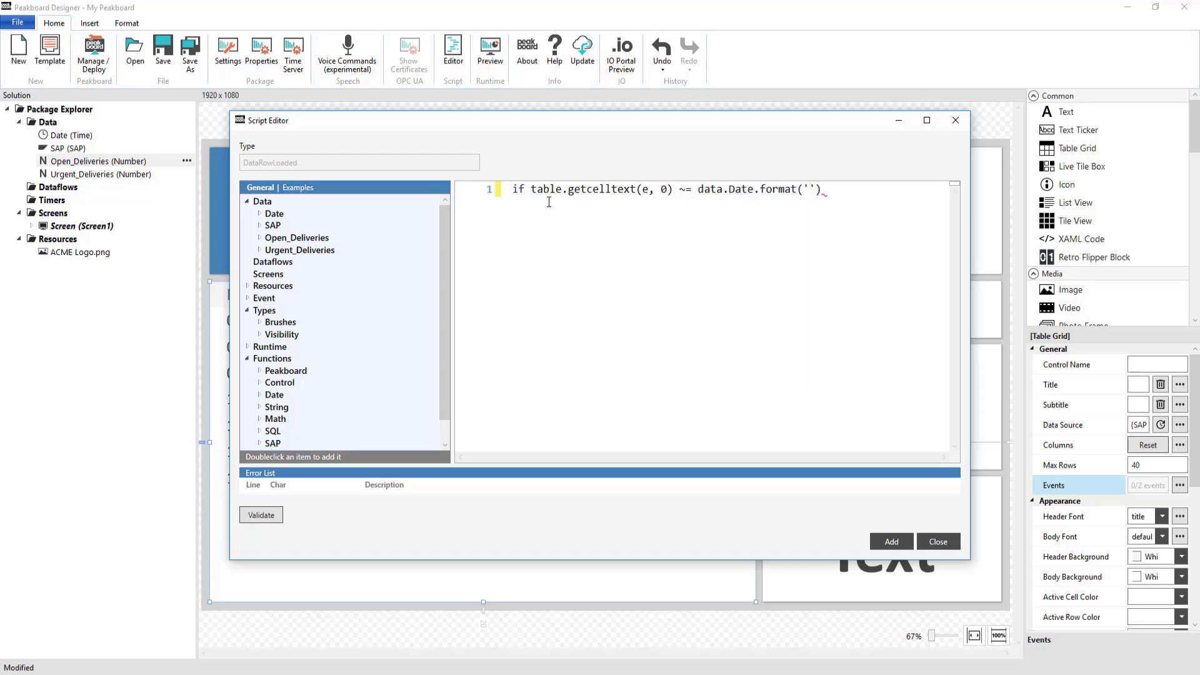
{"action": "type", "text": "dd.MM.y"}
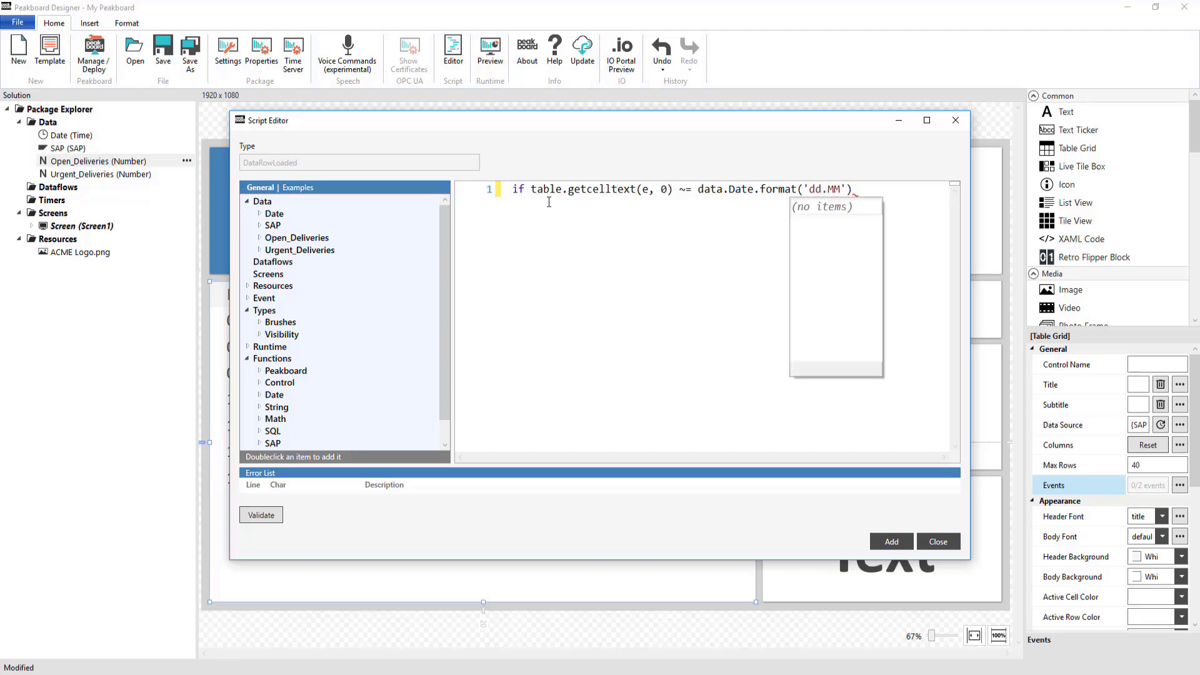
{"action": "type", "text": "yyy"}
{"action": "key", "text": "End"}
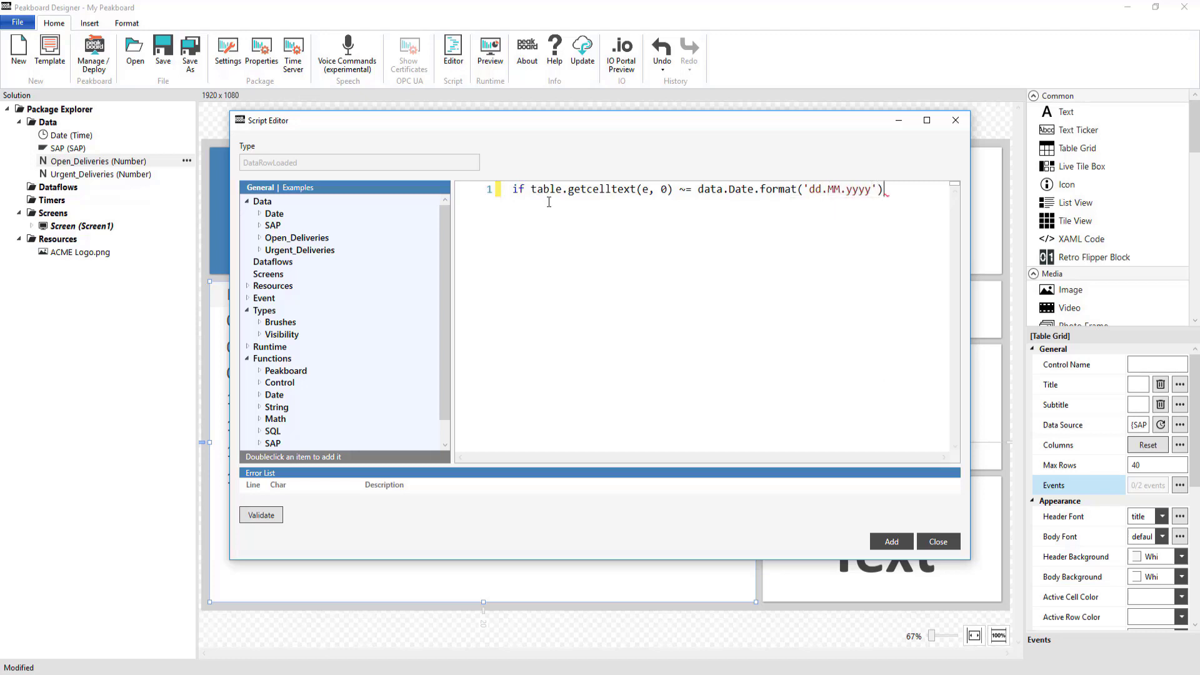
{"action": "type", "text": "then"}
{"action": "key", "text": "Return"}
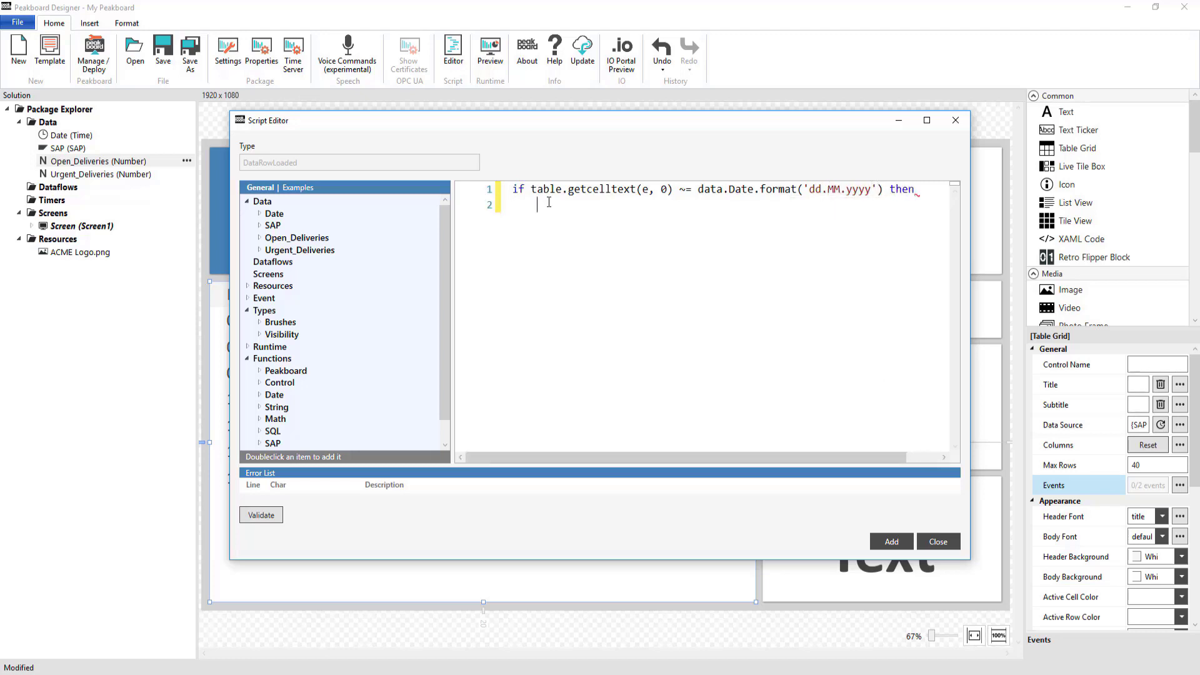
Step: Inside the condition, color the row with table.colorrow(e, brushes.fromhex('#FFFF9999'))
{"action": "type", "text": "table."}
{"action": "key", "text": "Return"}
{"action": "type", "text": "e, "}
{"action": "type", "text": "brushes.fromhex"}
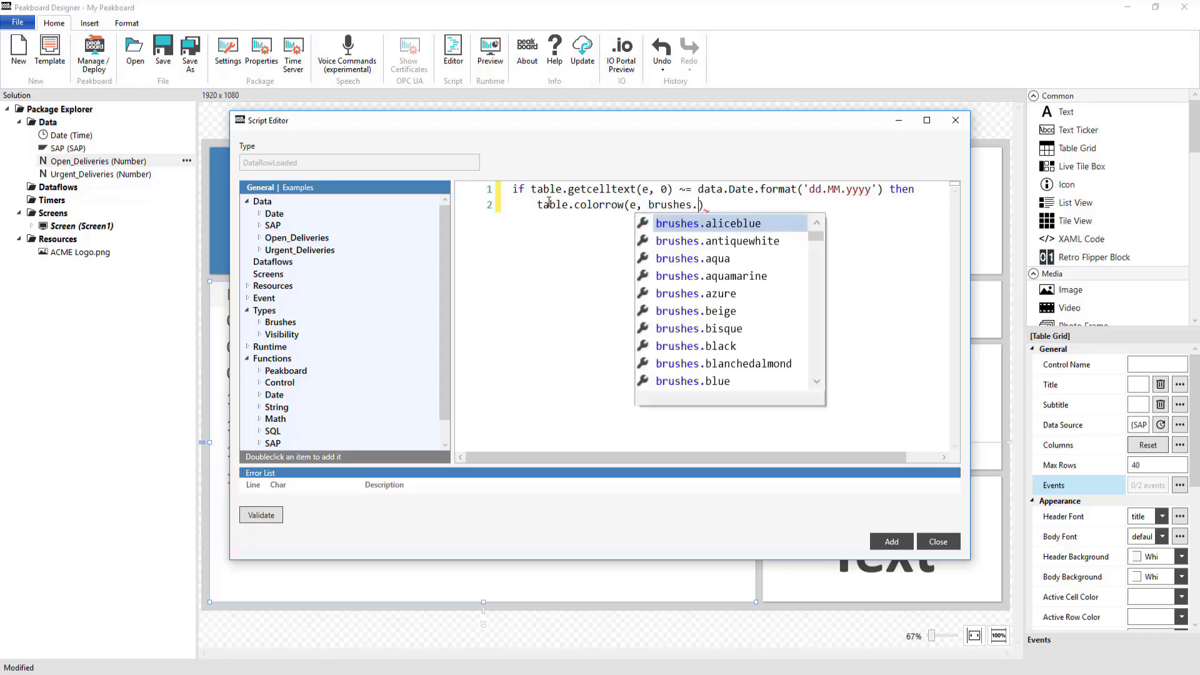
{"action": "key", "text": "Return"}
{"action": "type", "text": "'#F"}
{"action": "type", "text": "FFF9999'))     "}
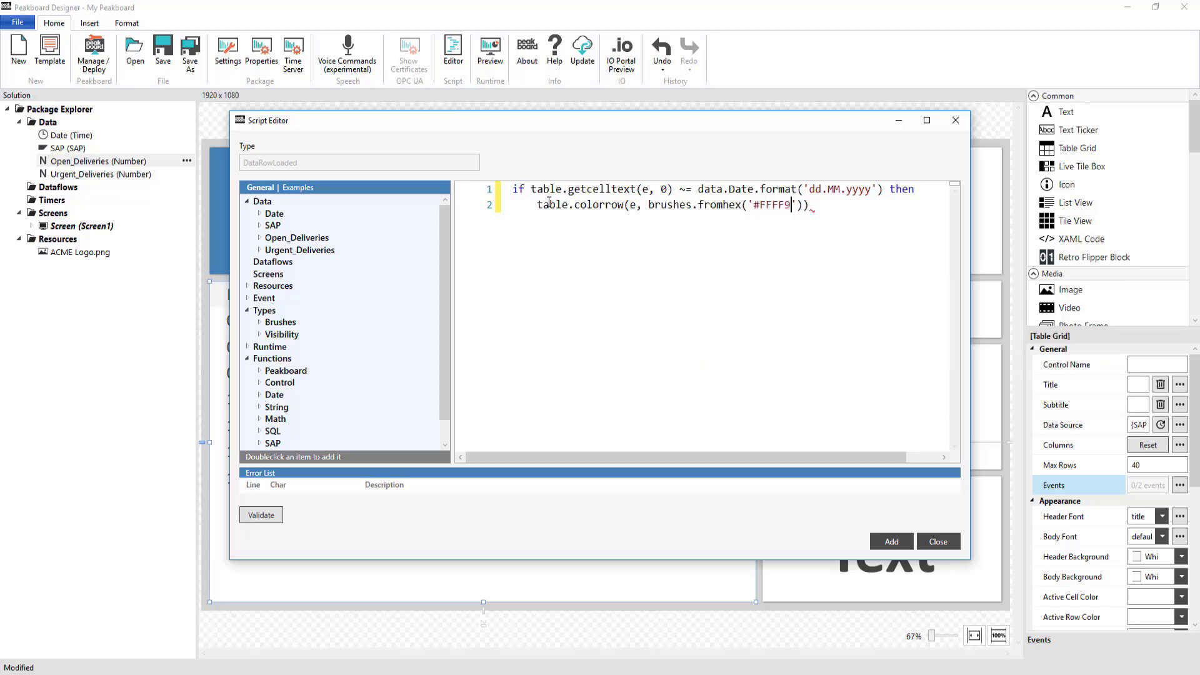
Step: Add the line data.Urgent_Deliveries = data.Urgent_Deliveries + 1 inside the condition and close the block with end
{"action": "type", "text": "data."}
{"action": "key", "text": "Down"}
{"action": "key", "text": "Down"}
{"action": "key", "text": "Down"}
{"action": "key", "text": "Down"}
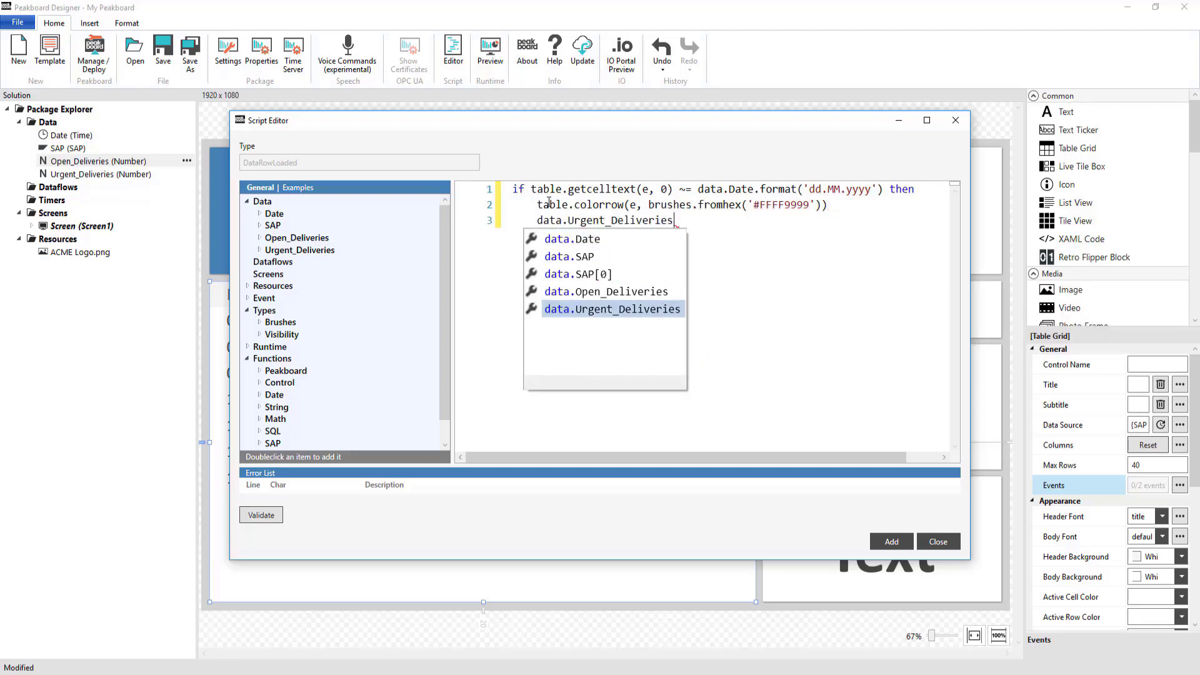
{"action": "key", "text": "Return"}
{"action": "type", "text": "= data."}
{"action": "key", "text": "Down"}
{"action": "key", "text": "Down"}
{"action": "key", "text": "Down"}
{"action": "key", "text": "Down"}
{"action": "key", "text": "Return"}
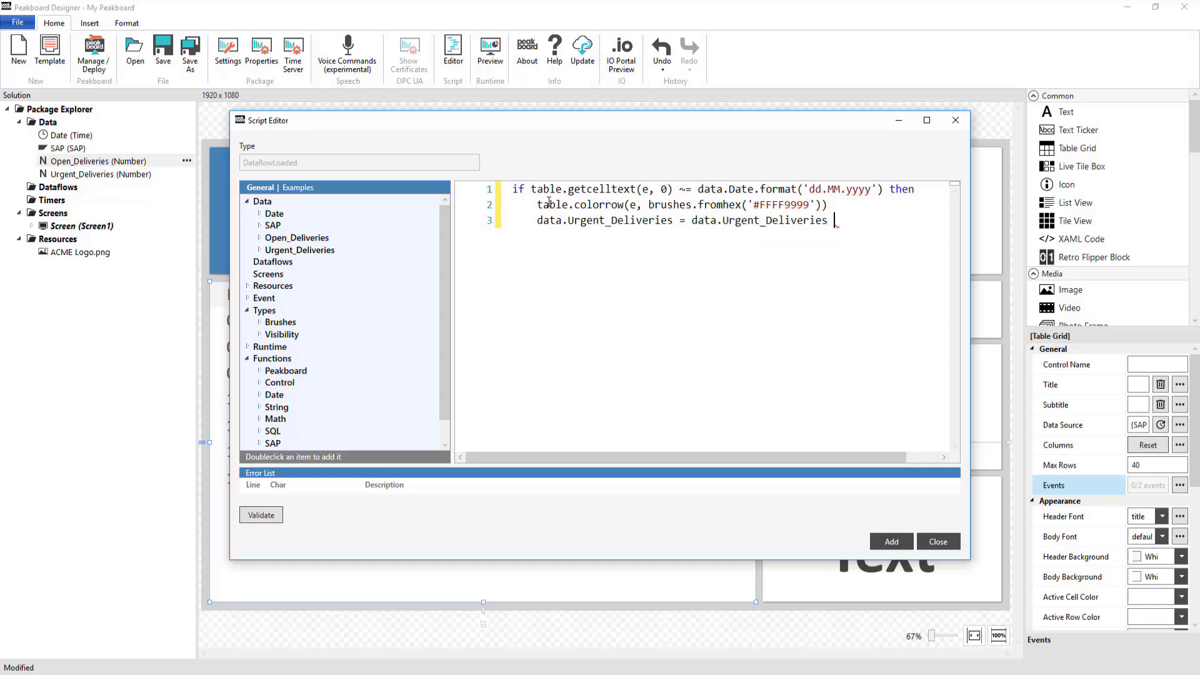
{"action": "type", "text": "+ 1"}
{"action": "key", "text": "Return"}
{"action": "type", "text": "end"}
{"action": "key", "text": "Return"}
{"action": "key", "text": "Return"}
Step: Below the if block, increment data.Open_Deliveries for every loaded row and save the event script
{"action": "type", "text": "data."}
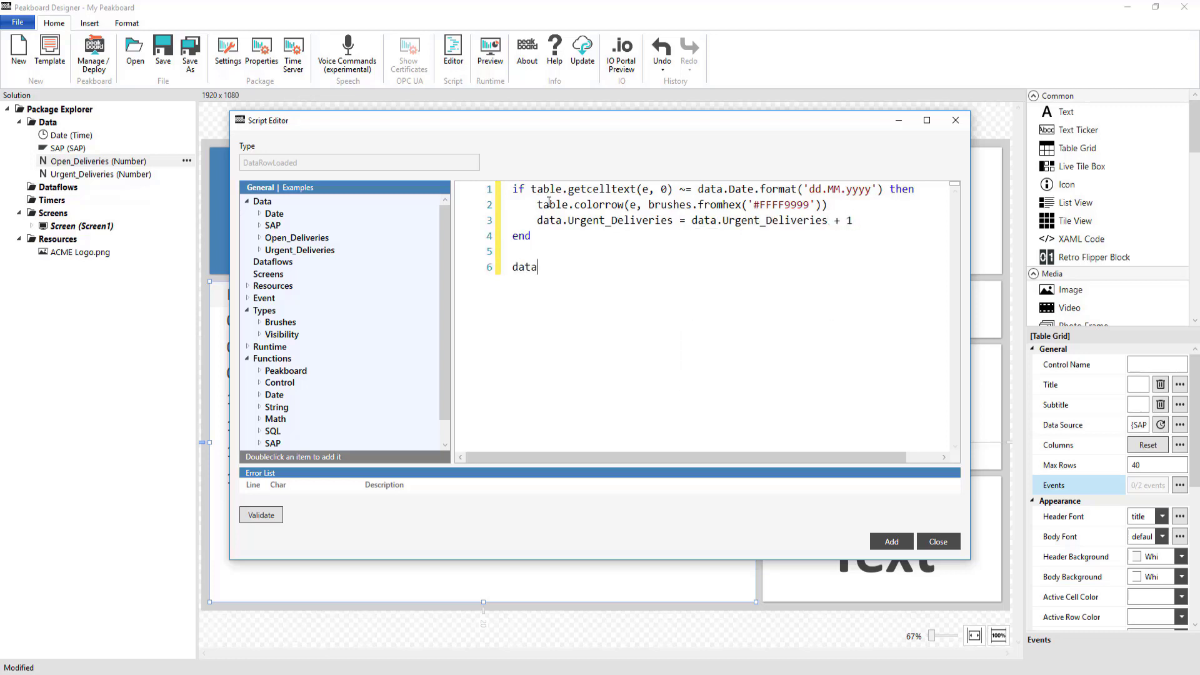
{"action": "key", "text": "Down"}
{"action": "key", "text": "Down"}
{"action": "key", "text": "Down"}
{"action": "key", "text": "Return"}
{"action": "type", "text": "= data"}
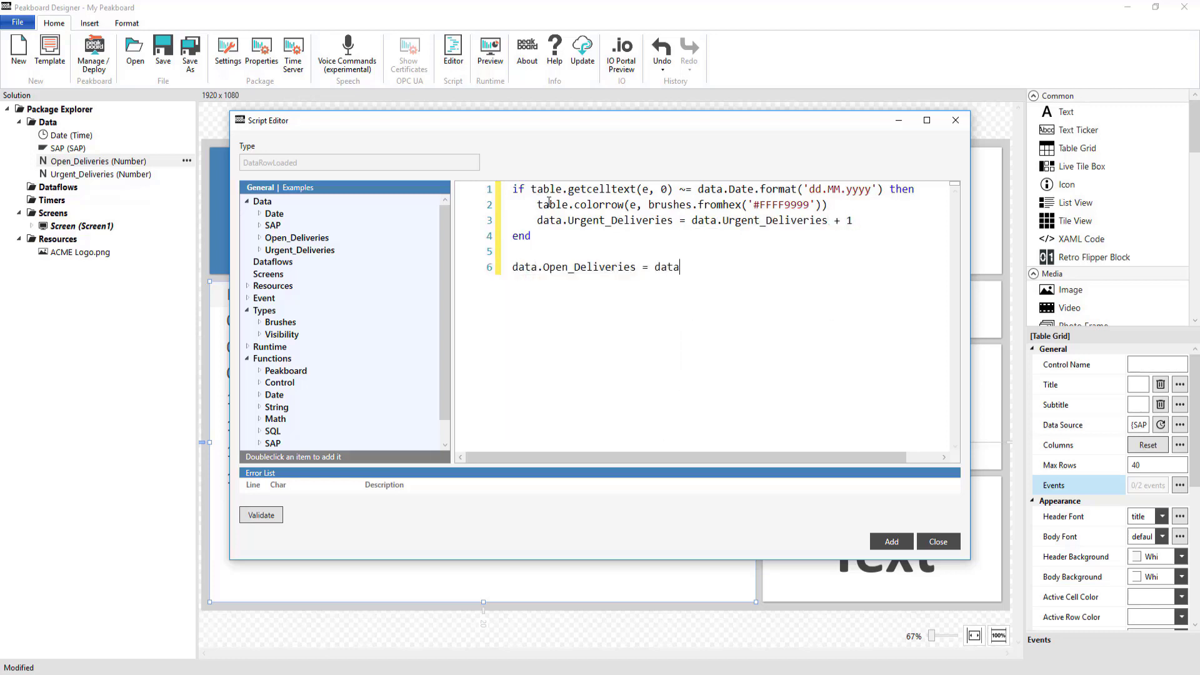
{"action": "type", "text": "."}
{"action": "key", "text": "Down"}
{"action": "key", "text": "Down"}
{"action": "key", "text": "Down"}
{"action": "key", "text": "Return"}
{"action": "type", "text": "+"}
{"action": "left_click", "coordinate": [892, 542]}
{"action": "left_click", "coordinate": [702, 477]}
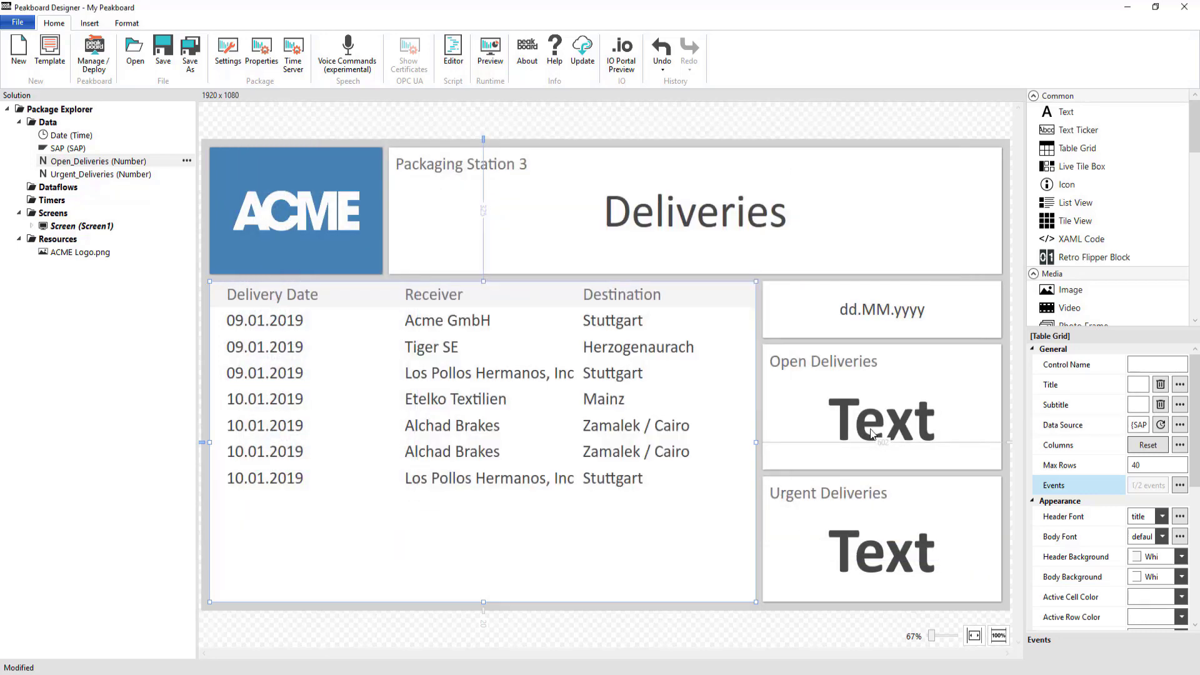
Step: Bind the text of the Open Deliveries tile to the Open_Deliveries variable
{"action": "left_click", "coordinate": [872, 433]}
{"action": "left_click", "coordinate": [1179, 425]}
{"action": "left_click", "coordinate": [719, 291]}
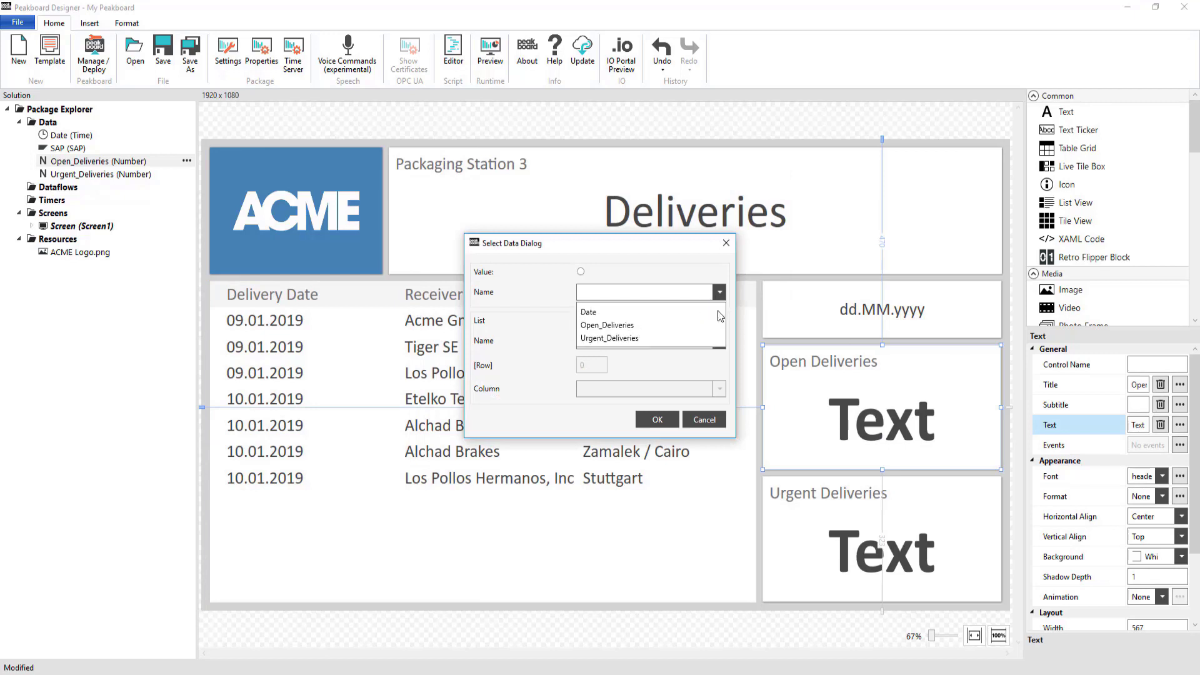
{"action": "left_click", "coordinate": [607, 325]}
{"action": "left_click", "coordinate": [657, 419]}
Step: Bind the text of the Urgent Deliveries tile to the Urgent_Deliveries variable and start a preview of the dashboard
{"action": "left_click", "coordinate": [918, 530]}
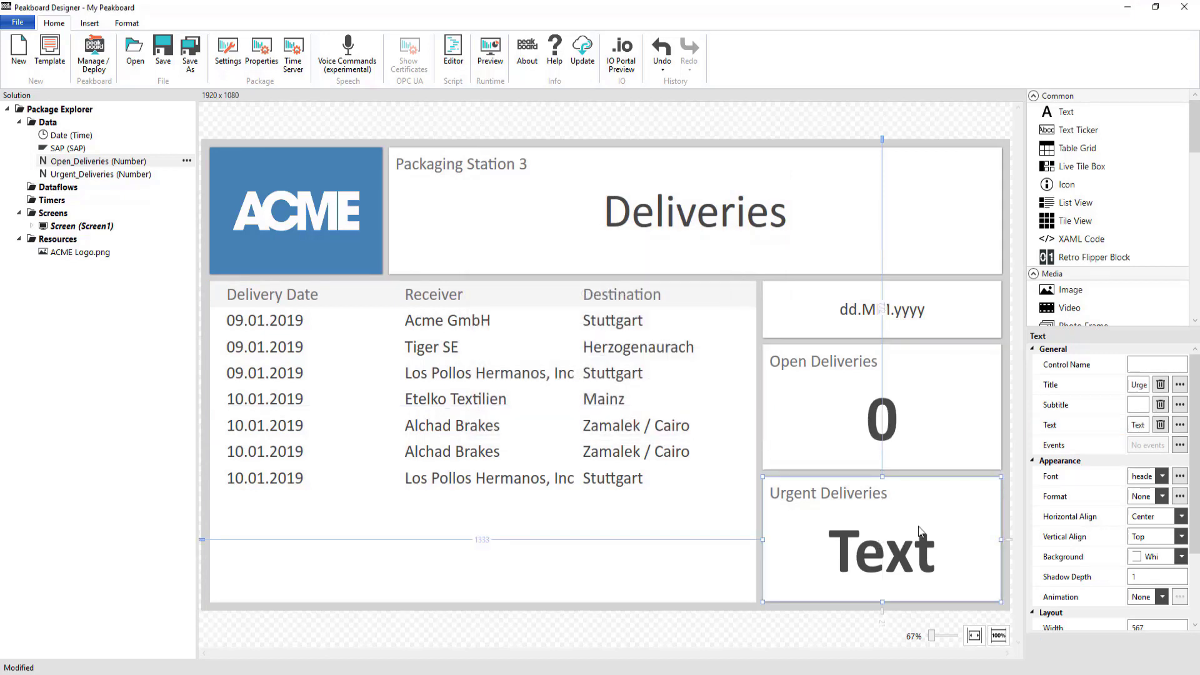
{"action": "left_click", "coordinate": [1179, 424]}
{"action": "left_click", "coordinate": [650, 292]}
{"action": "left_click", "coordinate": [610, 338]}
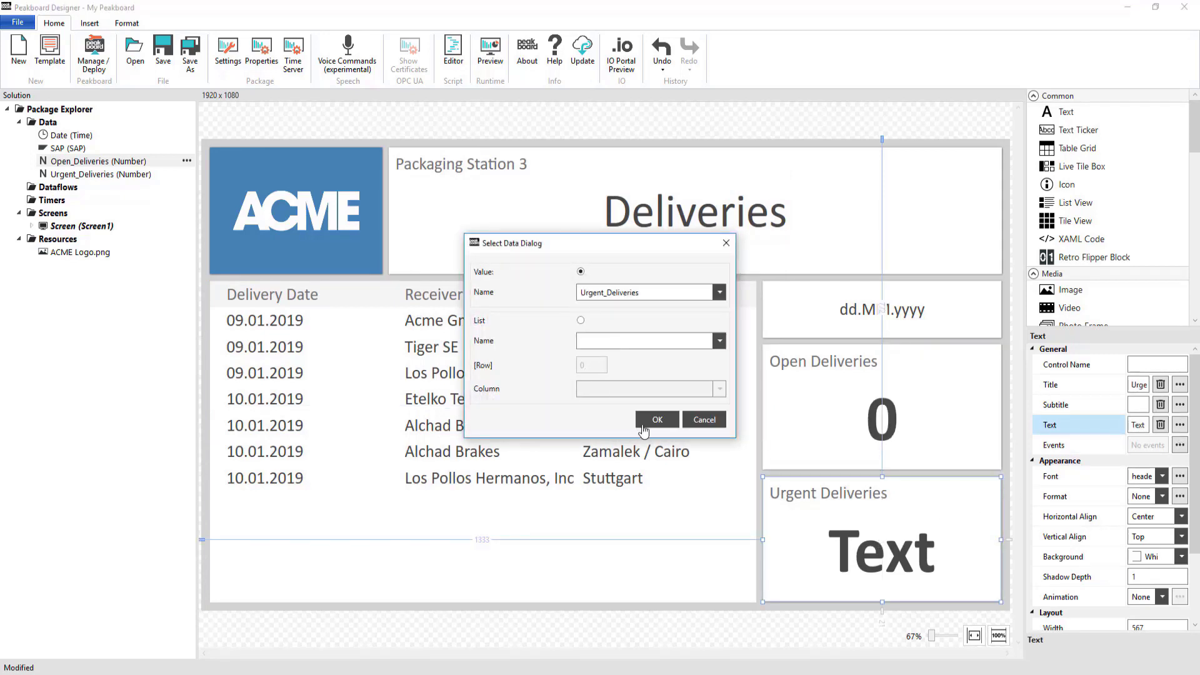
{"action": "left_click", "coordinate": [656, 419]}
{"action": "left_click", "coordinate": [490, 51]}
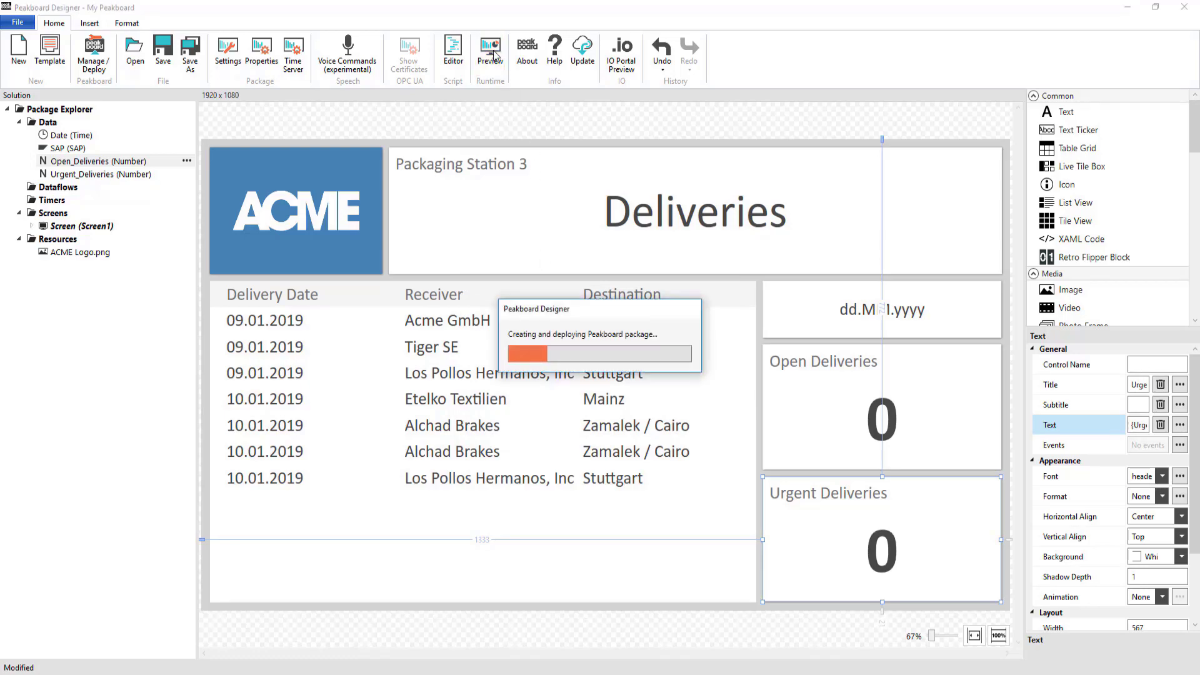